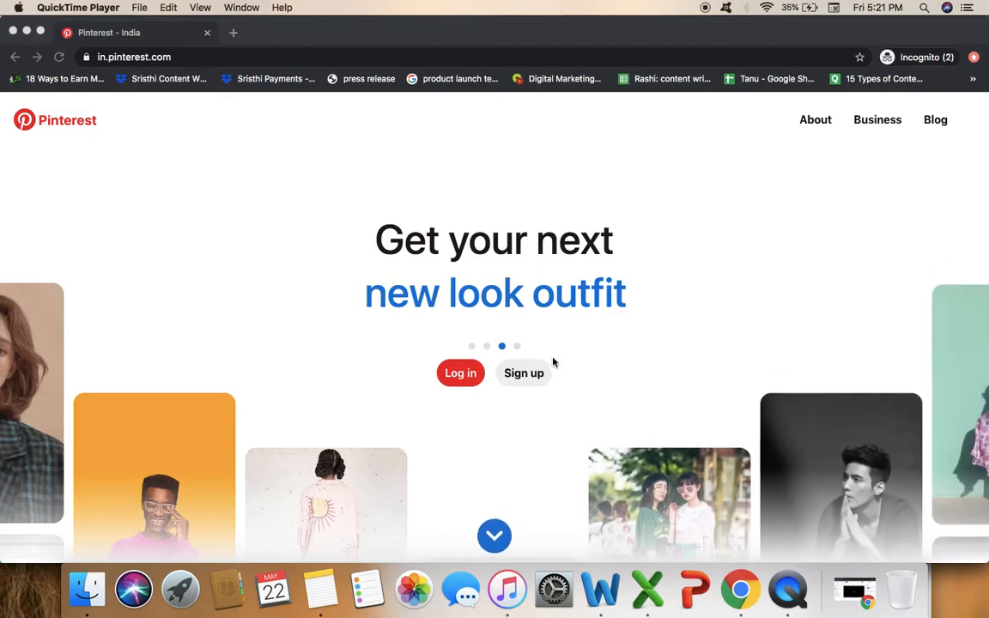
Open the Sign up dialog from the Pinterest home page.
{"action": "left_click", "coordinate": [529, 377]}
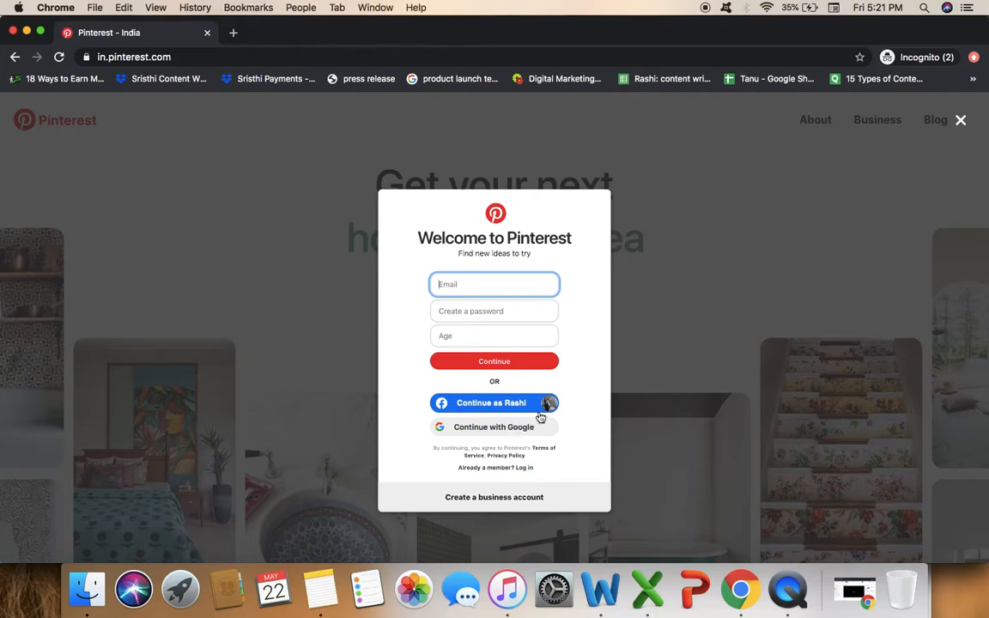
Choose a business account and enter the company e-mail, a password and age 25.
{"action": "left_click", "coordinate": [513, 498]}
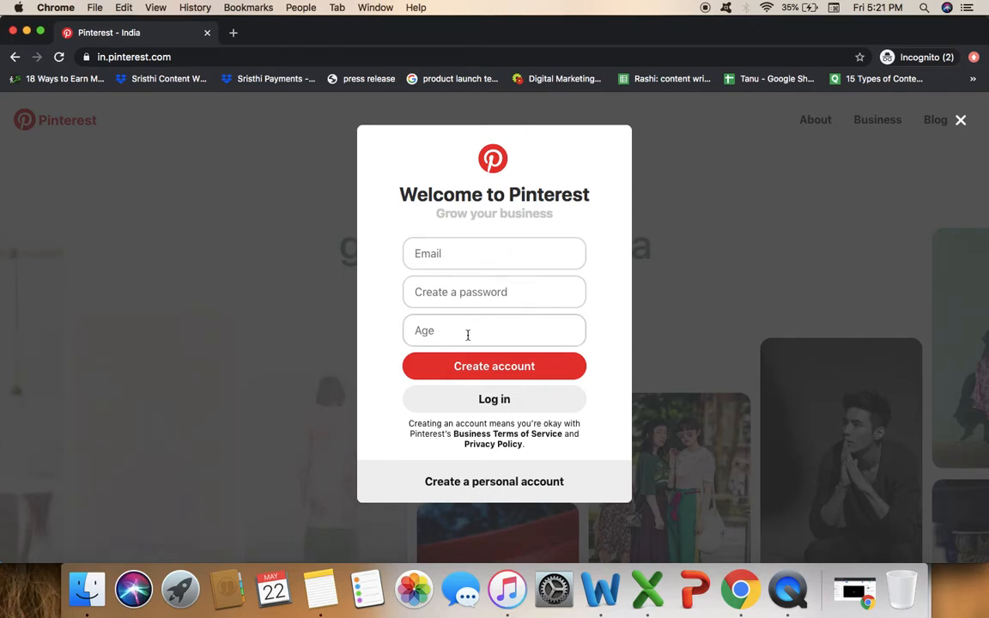
{"action": "left_click", "coordinate": [468, 255]}
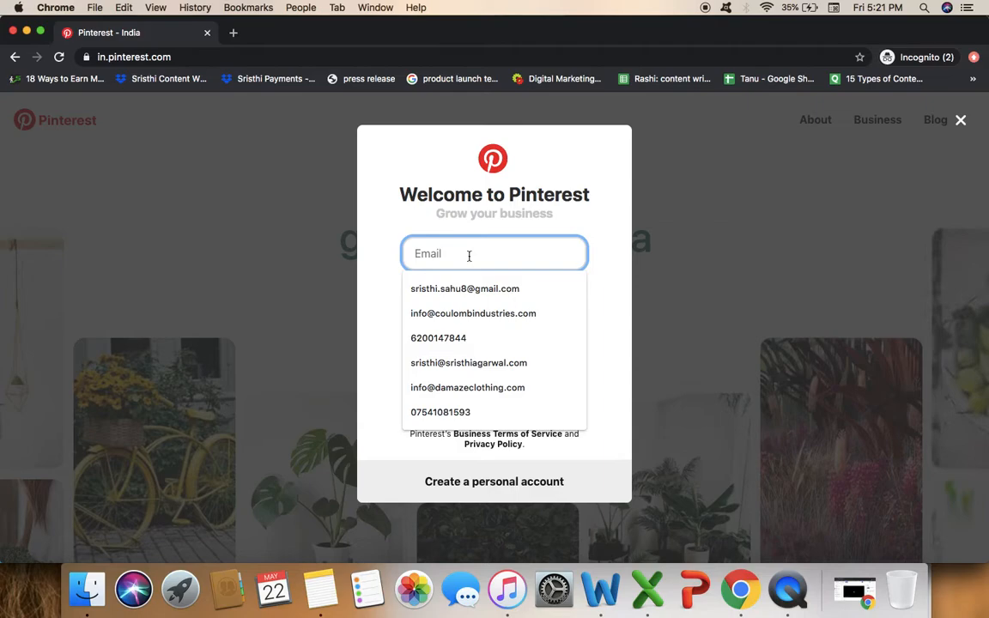
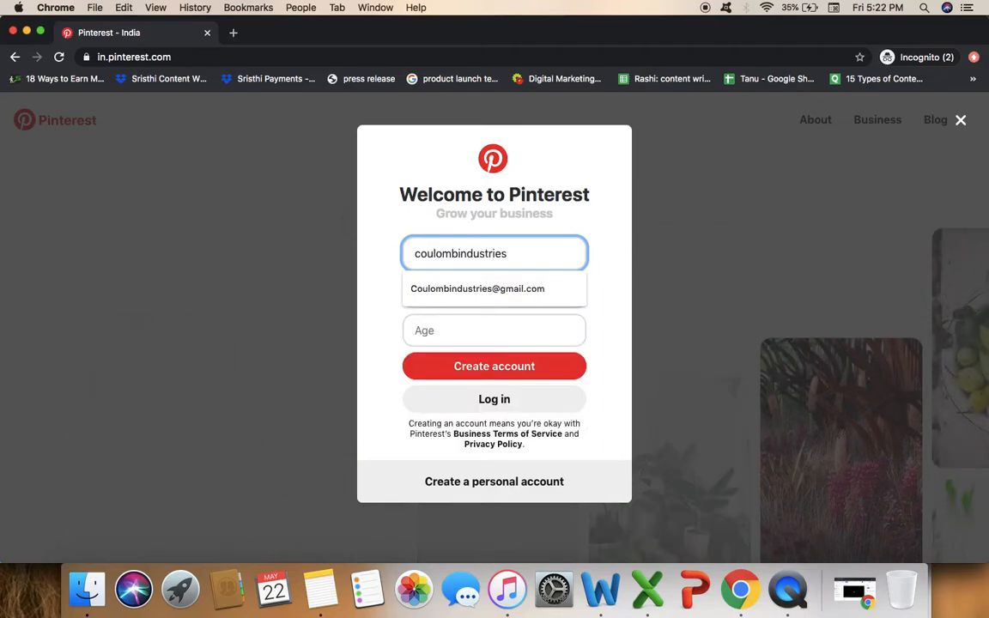
{"action": "left_click", "coordinate": [473, 283]}
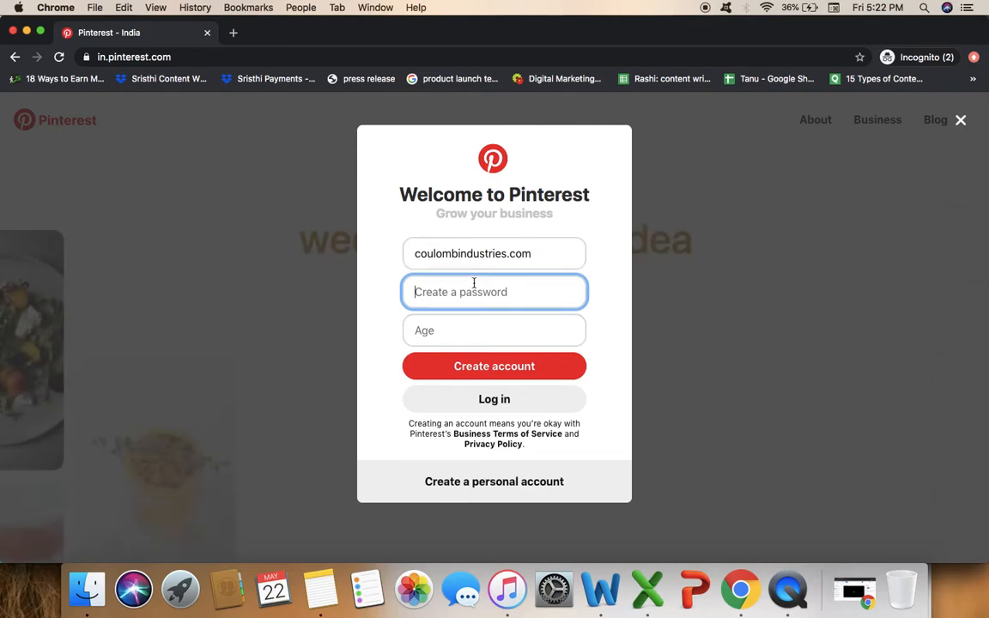
{"action": "type", "text": "••••••"}
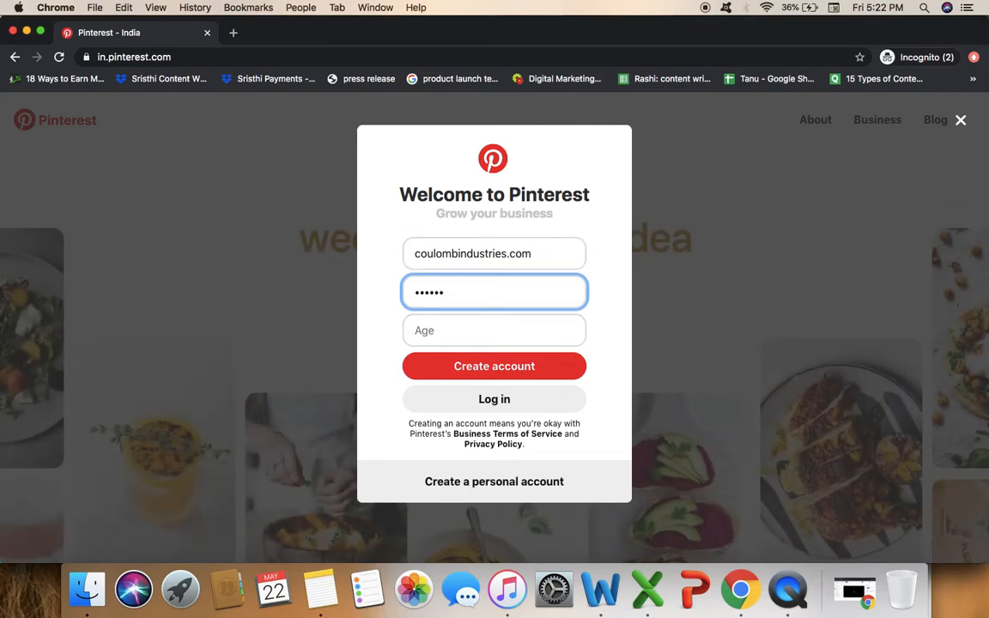
{"action": "key", "text": "BackSpace"}
{"action": "key", "text": "BackSpace"}
{"action": "type", "text": "••••••"}
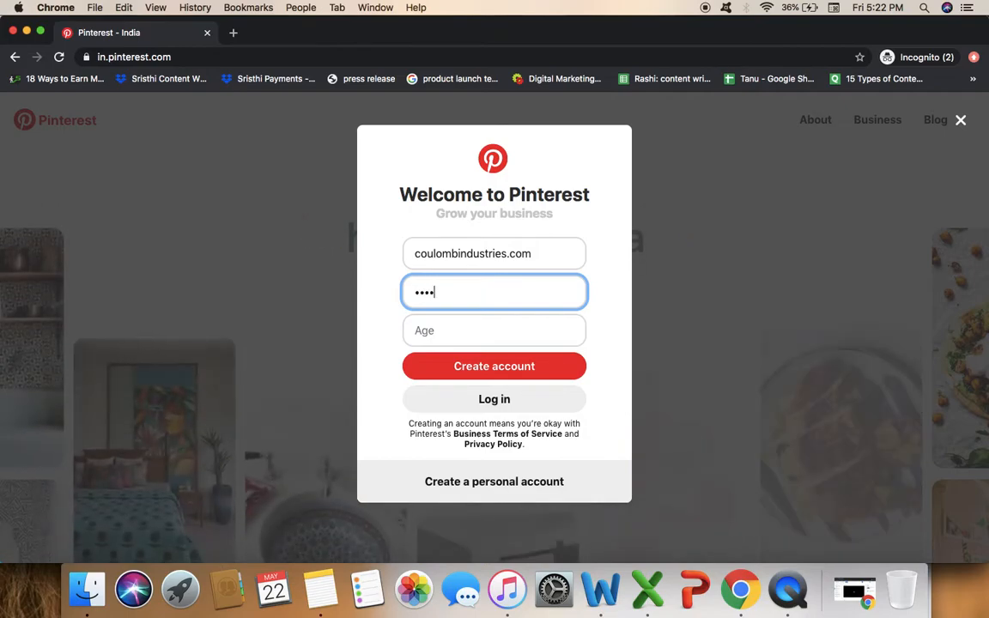
{"action": "type", "text": "•"}
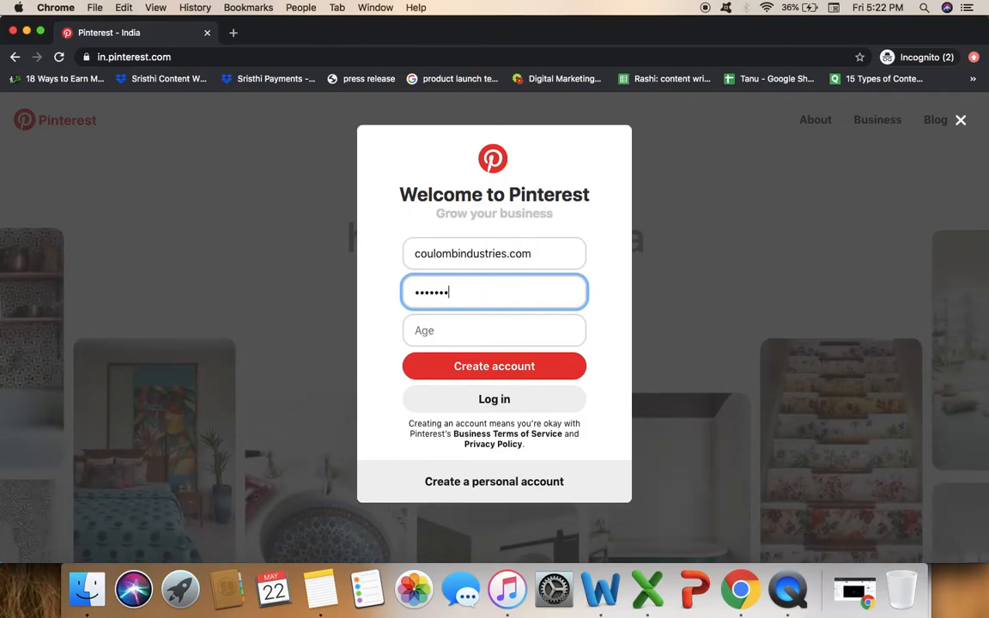
{"action": "left_click", "coordinate": [447, 332]}
{"action": "type", "text": "25"}
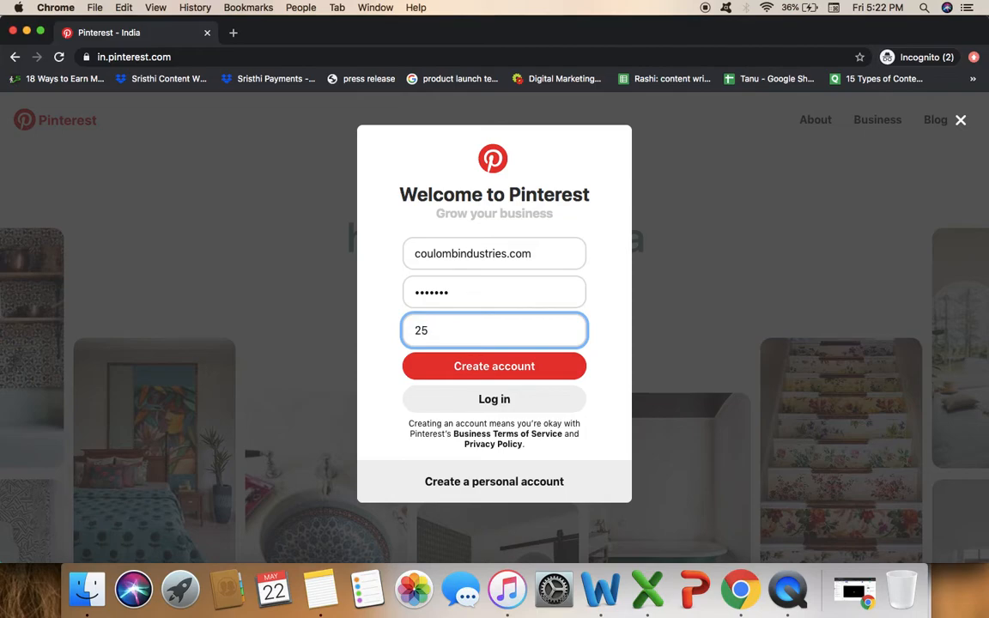
Correct the e-mail to the suggested company Gmail address and create the account.
{"action": "left_click", "coordinate": [481, 369]}
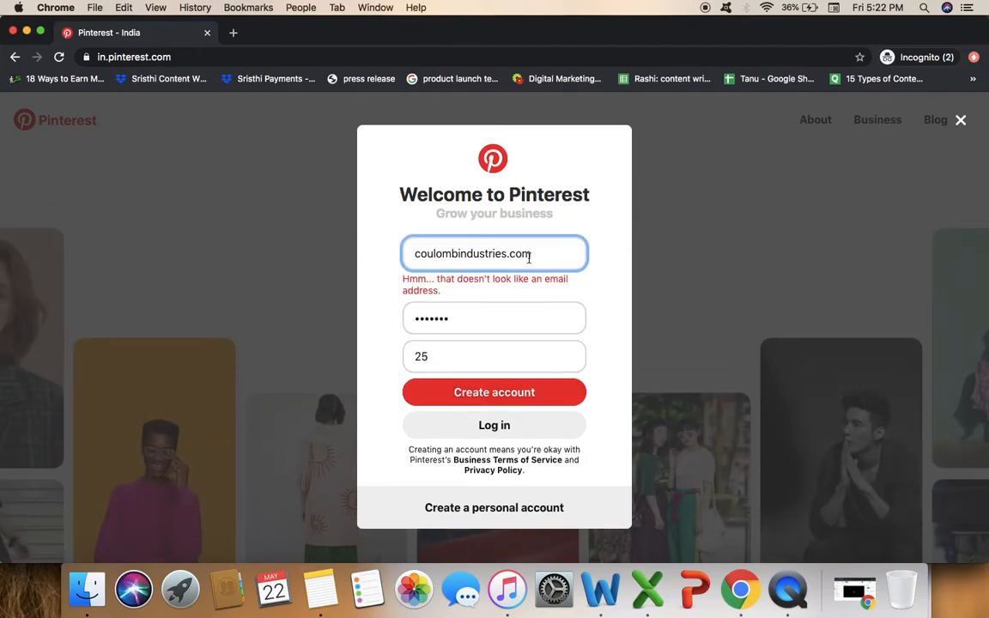
{"action": "key", "text": "BackSpace"}
{"action": "key", "text": "BackSpace"}
{"action": "key", "text": "BackSpace"}
{"action": "key", "text": "BackSpace"}
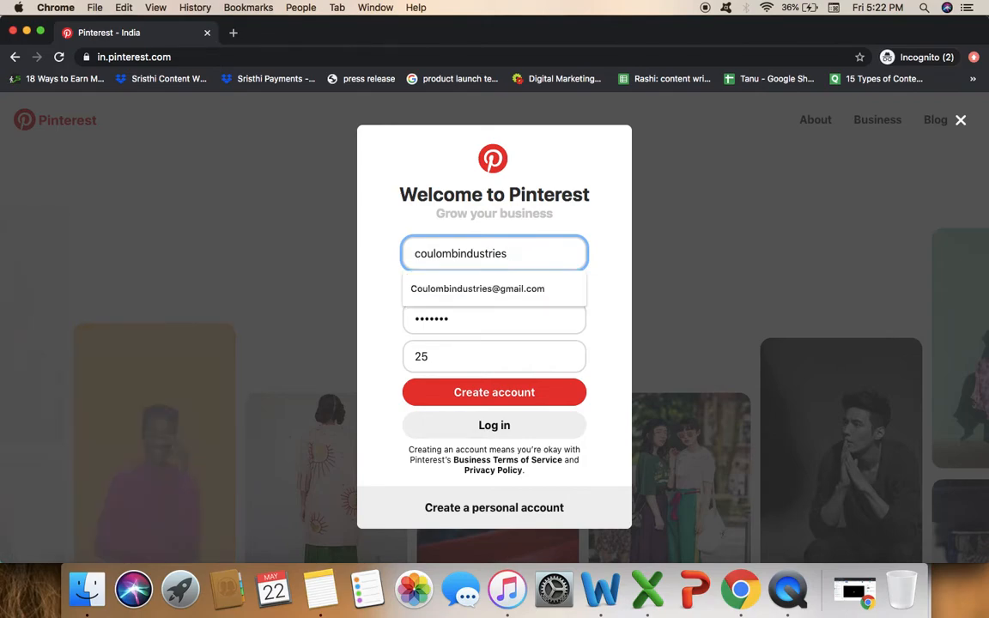
{"action": "left_click", "coordinate": [516, 288]}
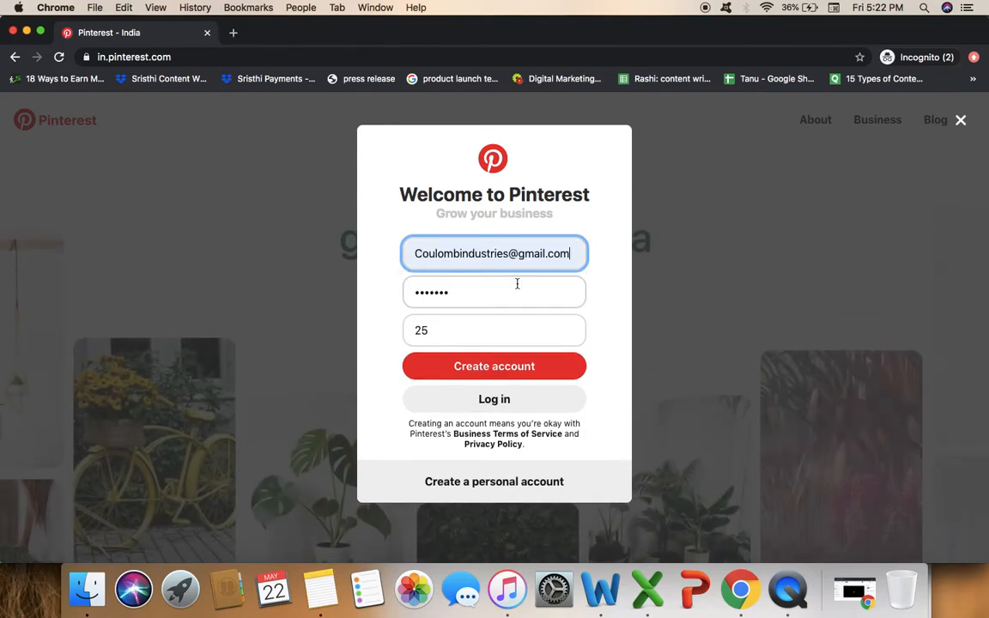
{"action": "left_click", "coordinate": [478, 369]}
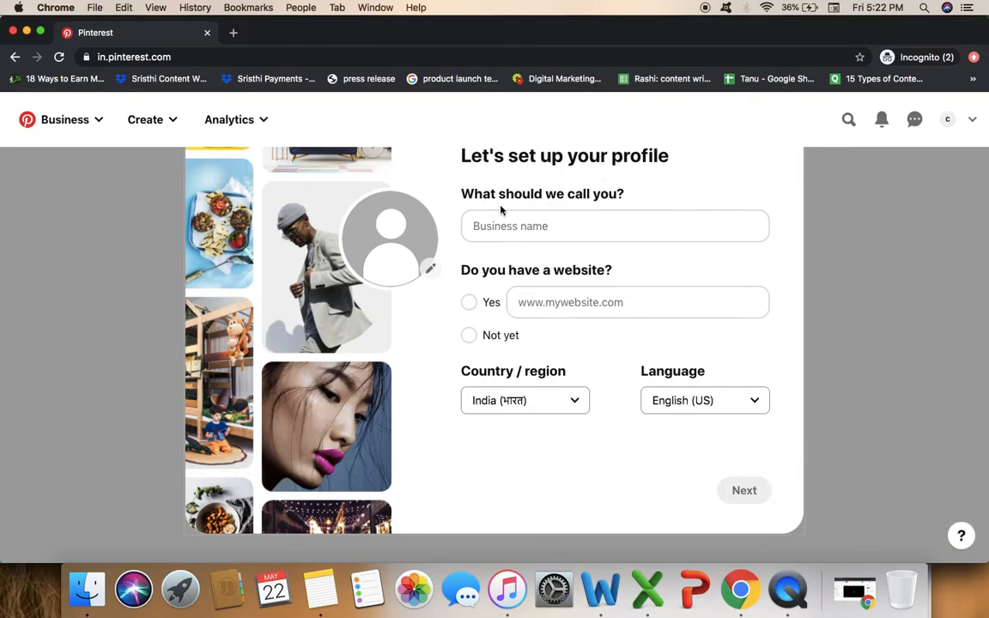
Enter the business name 'Coulomb Industries' and answer Yes to having a website.
{"action": "left_click", "coordinate": [556, 230]}
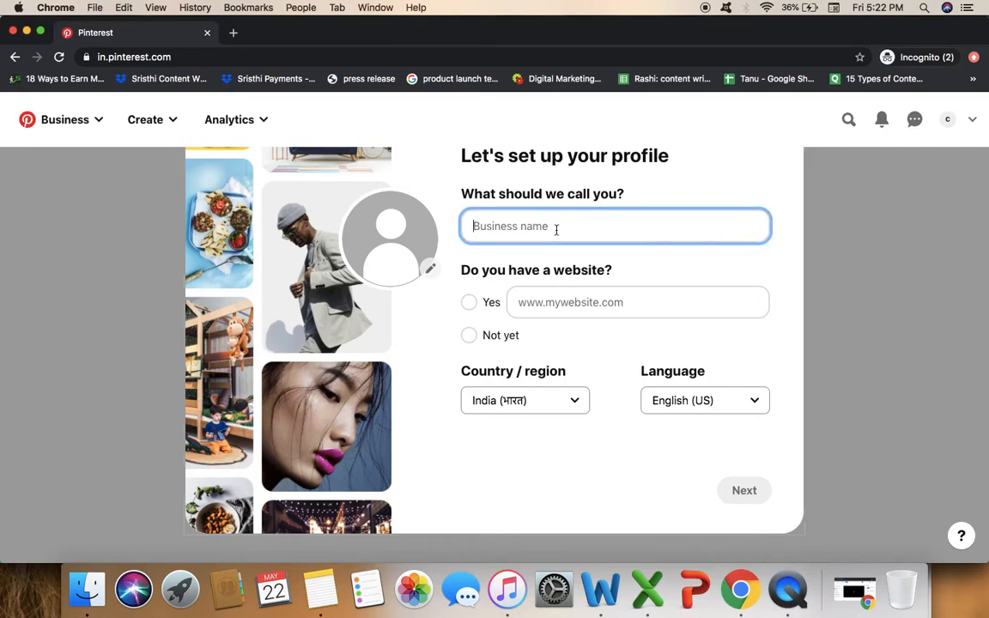
{"action": "type", "text": "Ele"}
{"action": "key", "text": "BackSpace"}
{"action": "key", "text": "BackSpace"}
{"action": "type", "text": "Coulomb Industries"}
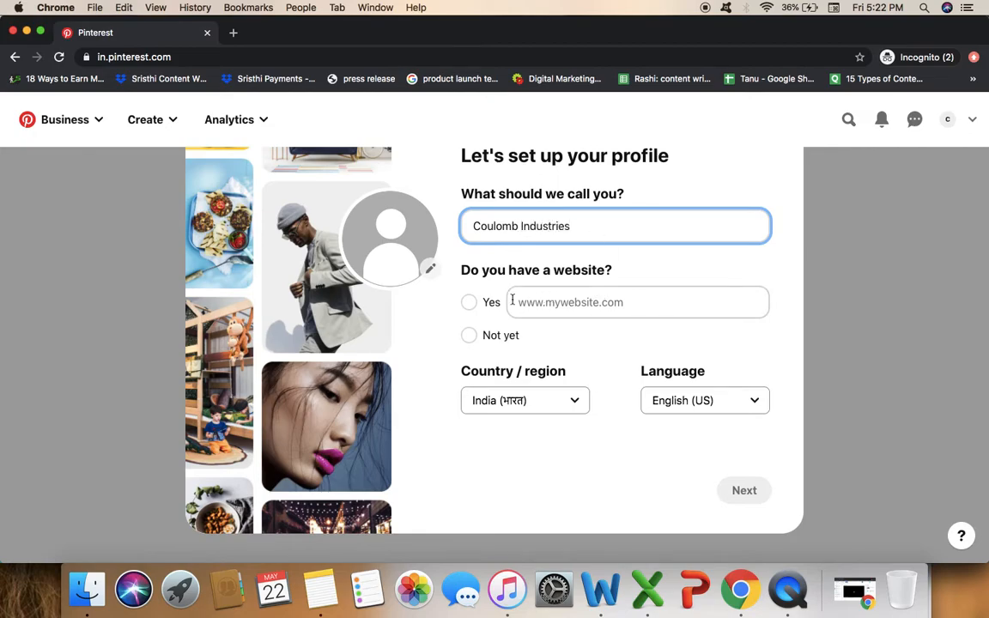
{"action": "left_click", "coordinate": [469, 303]}
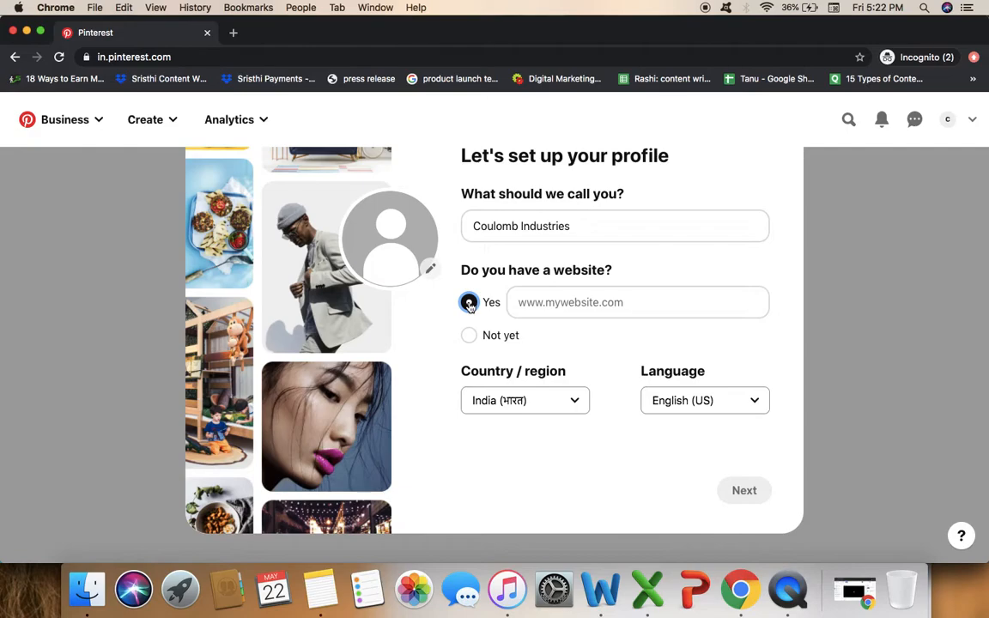
Load coulombindustries.com in a new tab, copy its address, and return to the Pinterest tab.
{"action": "left_click", "coordinate": [232, 33]}
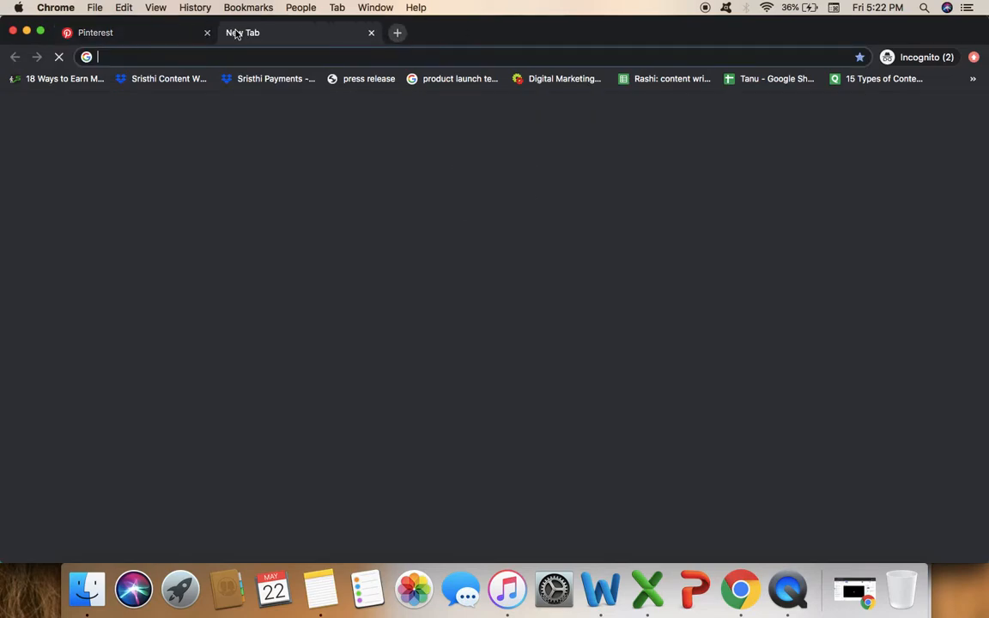
{"action": "type", "text": "coulombi"}
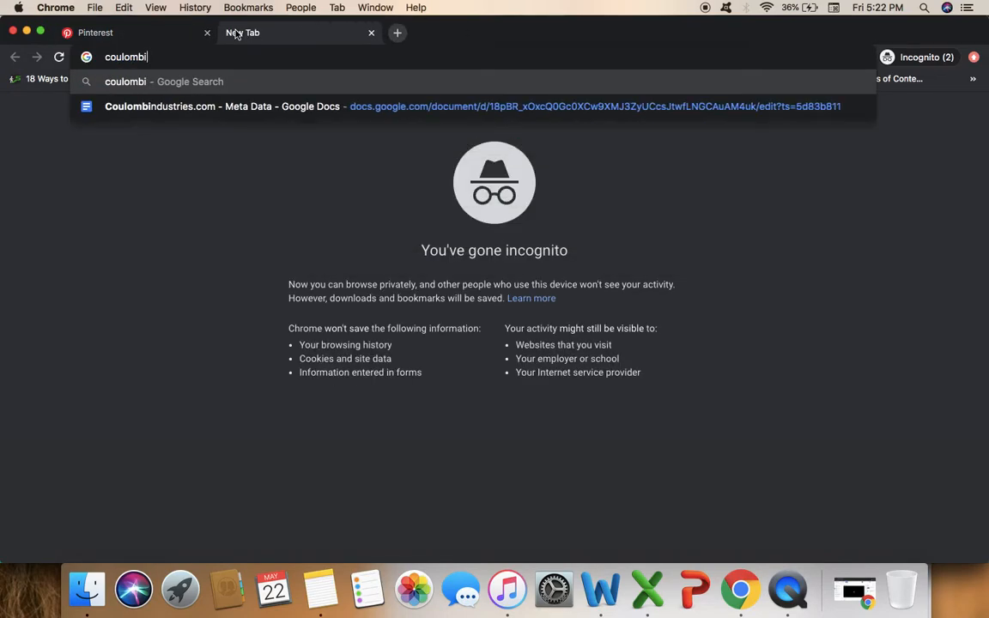
{"action": "type", "text": "ndustries.com"}
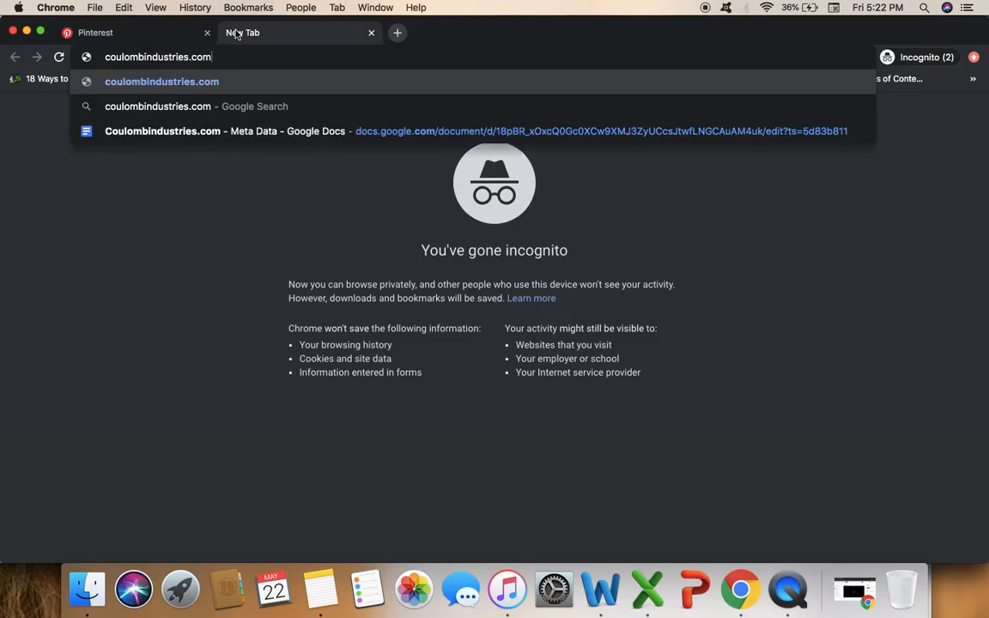
{"action": "key", "text": "Return"}
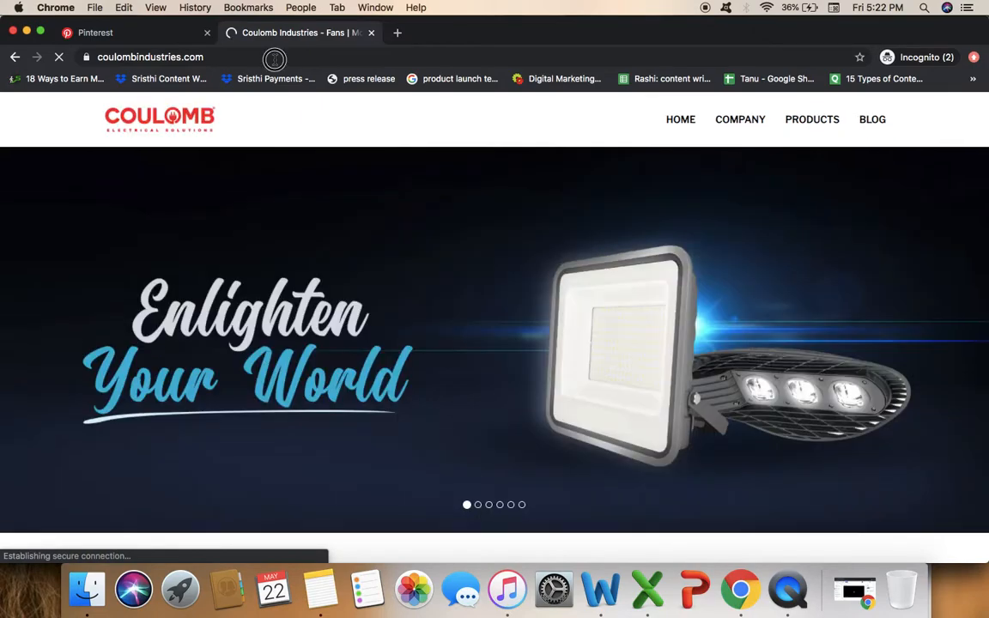
{"action": "left_click", "coordinate": [275, 57]}
{"action": "key", "text": "super+c"}
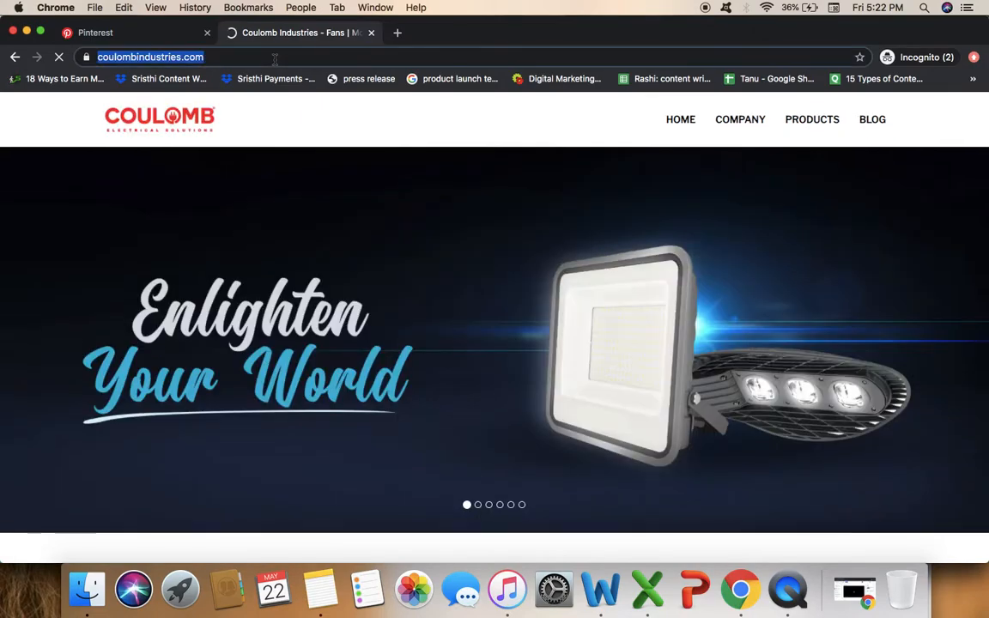
{"action": "left_click", "coordinate": [142, 33]}
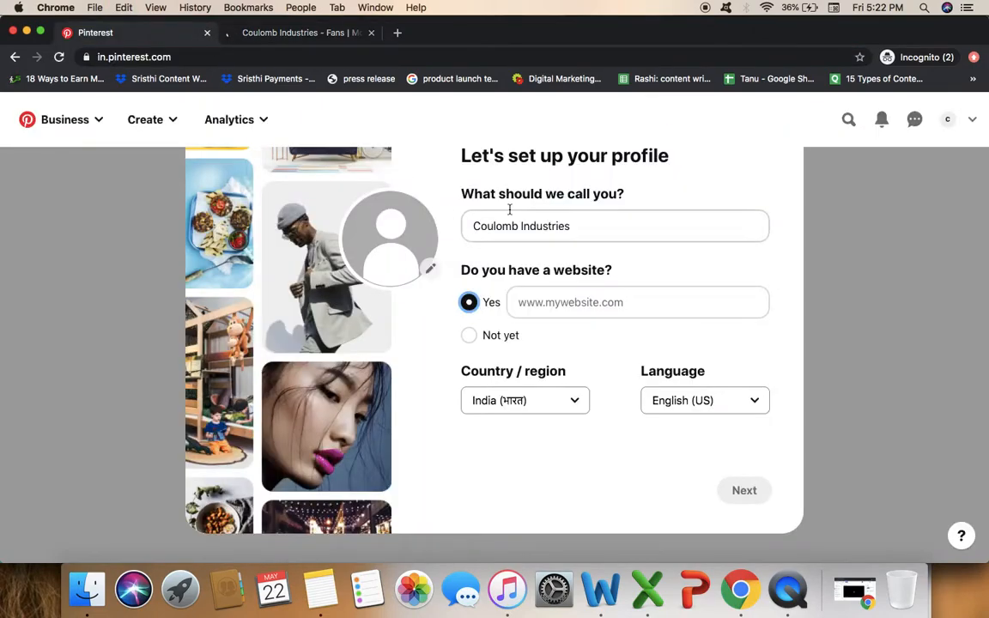
Paste the copied website address and submit the profile with India and English (US).
{"action": "left_click", "coordinate": [525, 301]}
{"action": "key", "text": "super+v"}
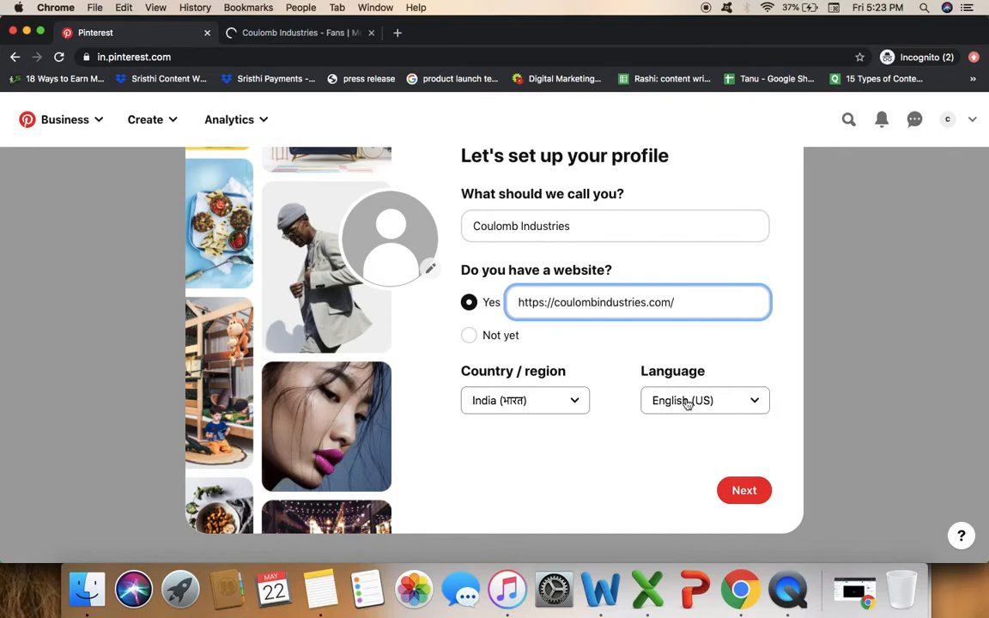
{"action": "left_click", "coordinate": [748, 494]}
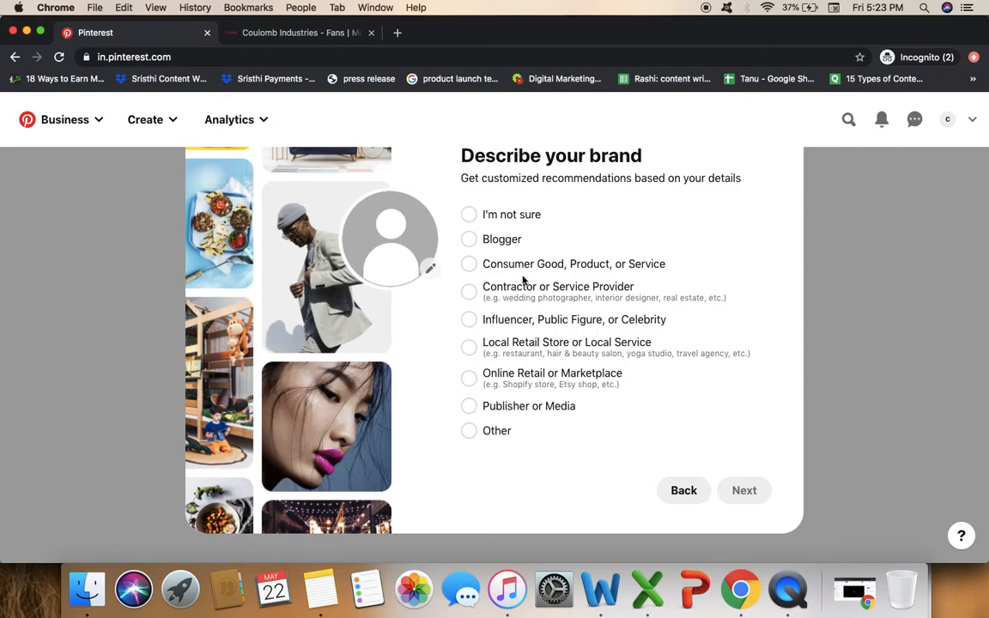
Describe the brand as 'Consumer Good, Product, or Service' and answer 'I'm not sure yet' about ads.
{"action": "left_click", "coordinate": [470, 266]}
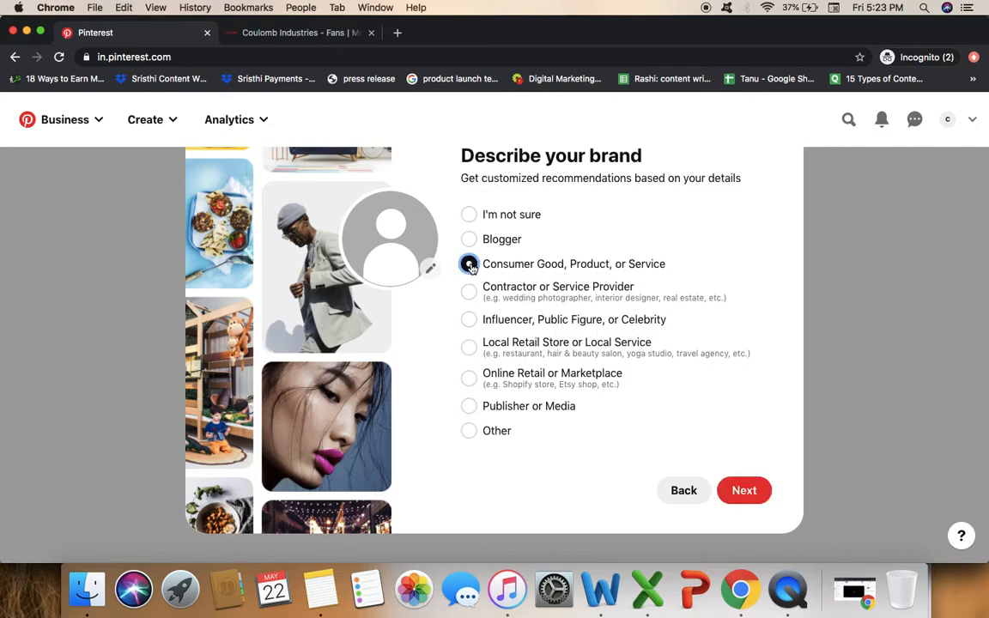
{"action": "left_click", "coordinate": [744, 491]}
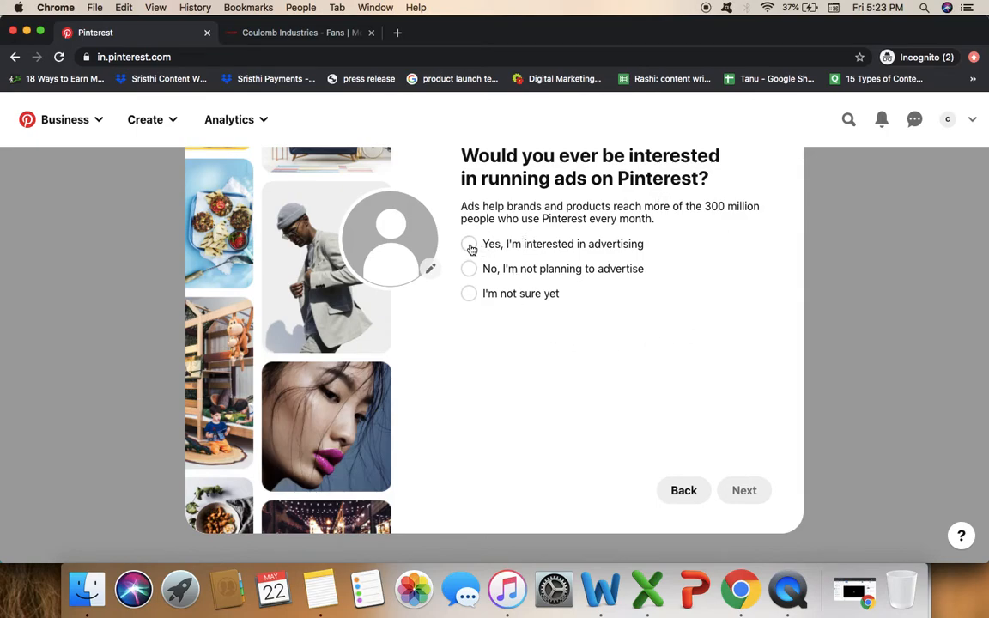
{"action": "left_click", "coordinate": [469, 293]}
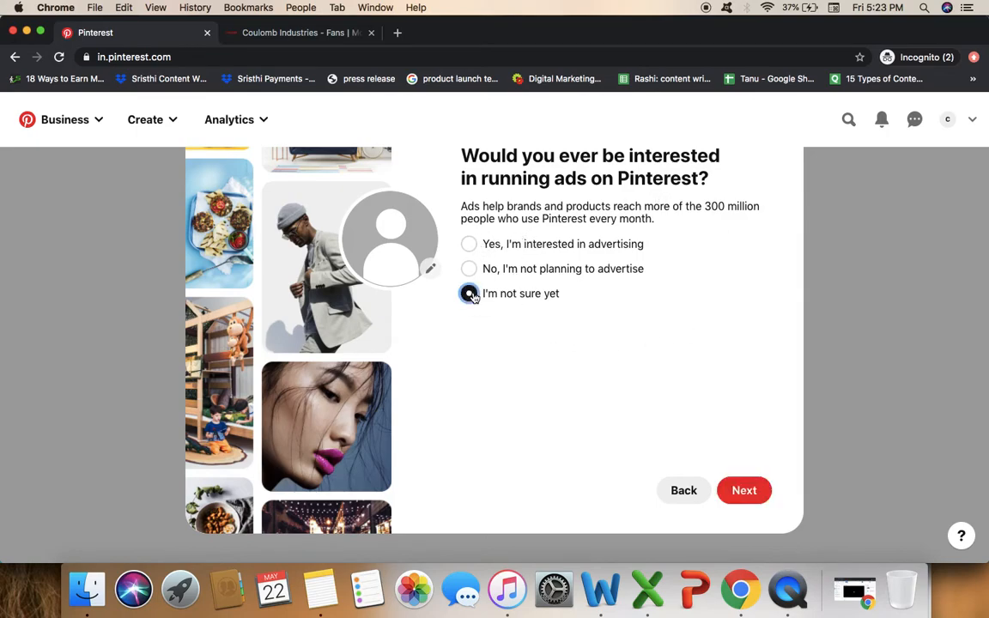
{"action": "left_click", "coordinate": [742, 492]}
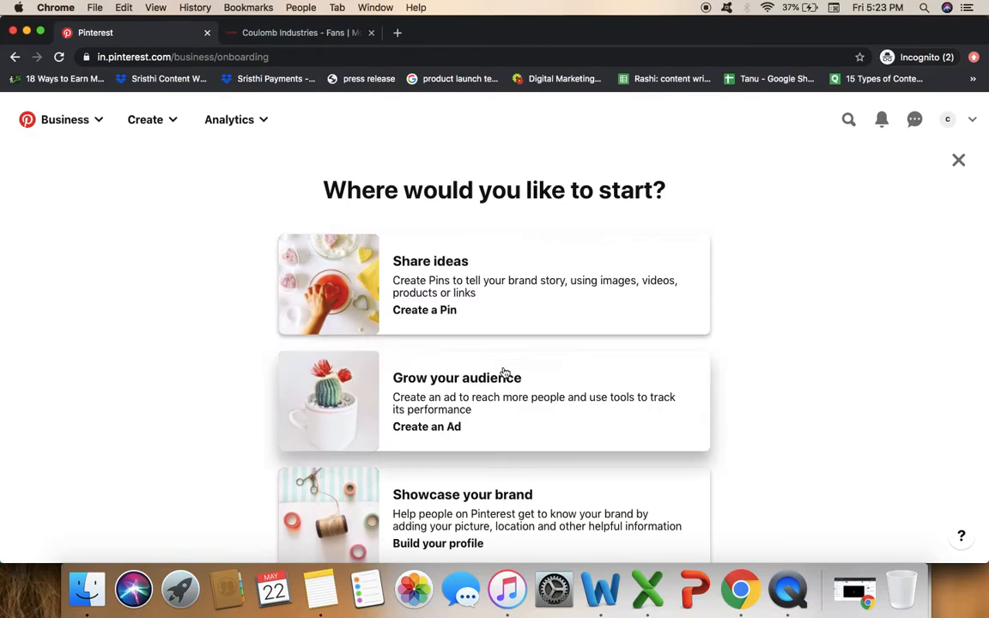
Choose 'Build your profile' under Showcase your brand.
{"action": "scroll", "coordinate": [796, 343], "scroll_direction": "down", "scroll_amount": 1}
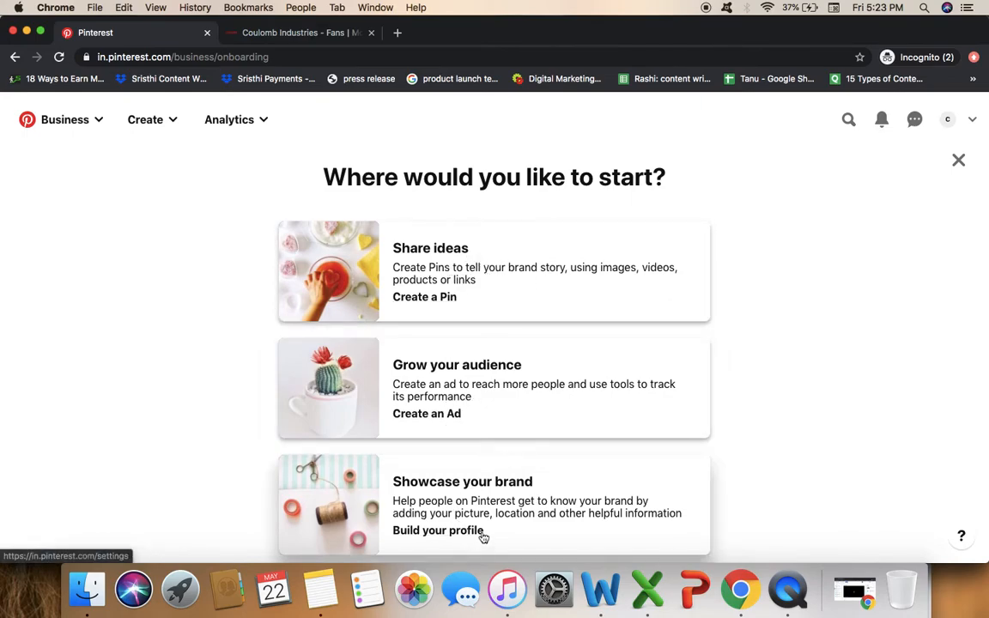
{"action": "left_click", "coordinate": [442, 529]}
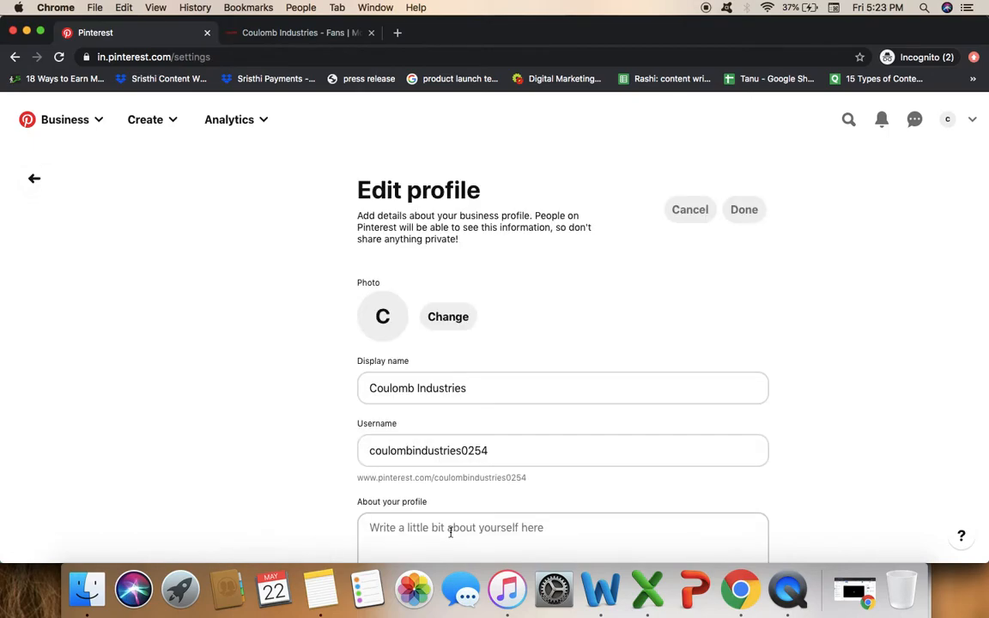
Shorten the username to 'coulombindustries' by removing its trailing digits.
{"action": "scroll", "coordinate": [663, 352], "scroll_direction": "down", "scroll_amount": 3}
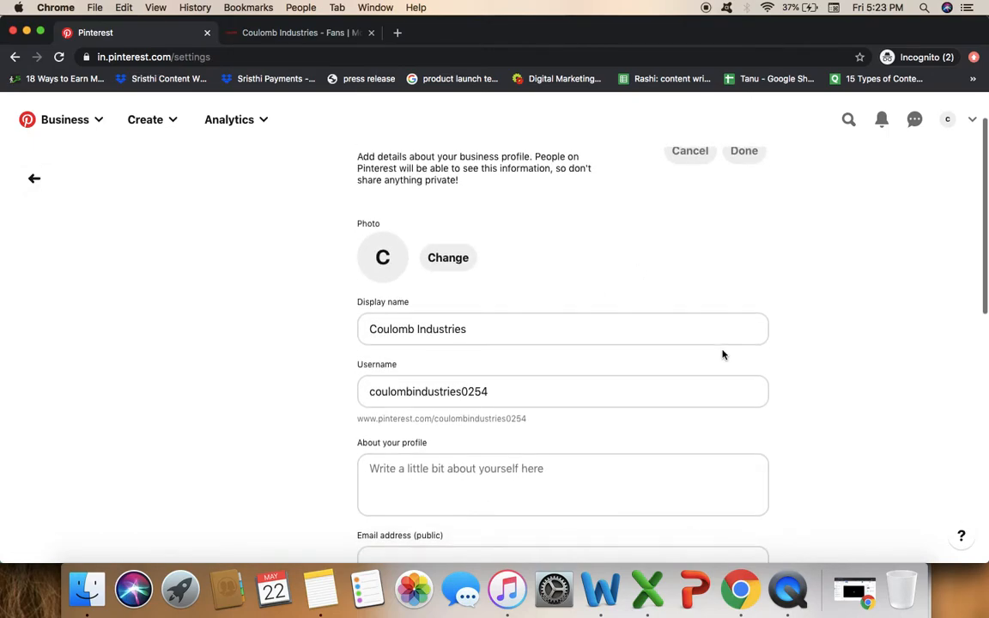
{"action": "scroll", "coordinate": [646, 445], "scroll_direction": "down", "scroll_amount": 2}
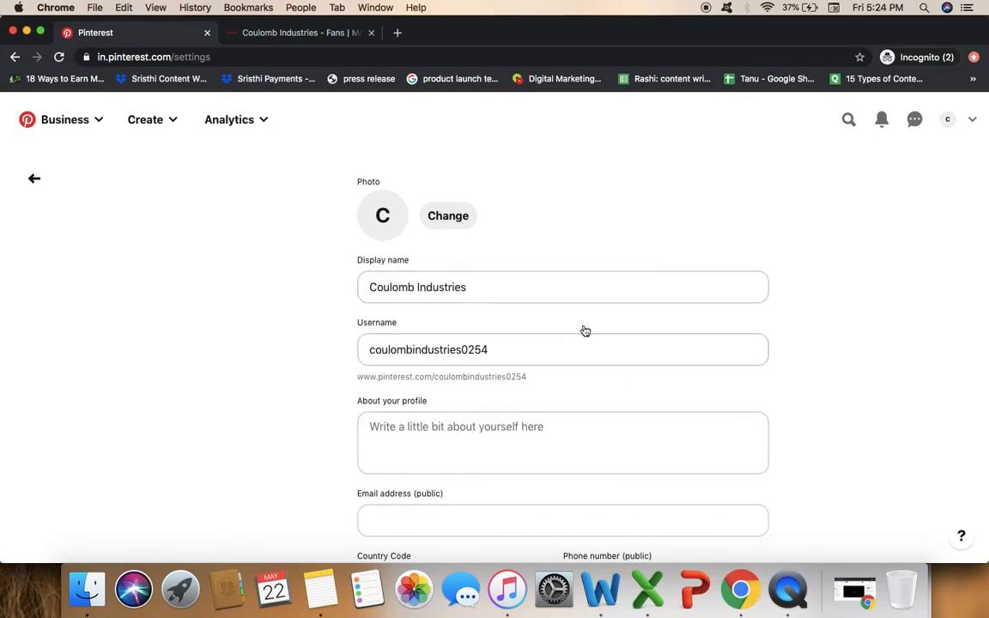
{"action": "scroll", "coordinate": [584, 331], "scroll_direction": "down", "scroll_amount": 3}
{"action": "left_click", "coordinate": [517, 284]}
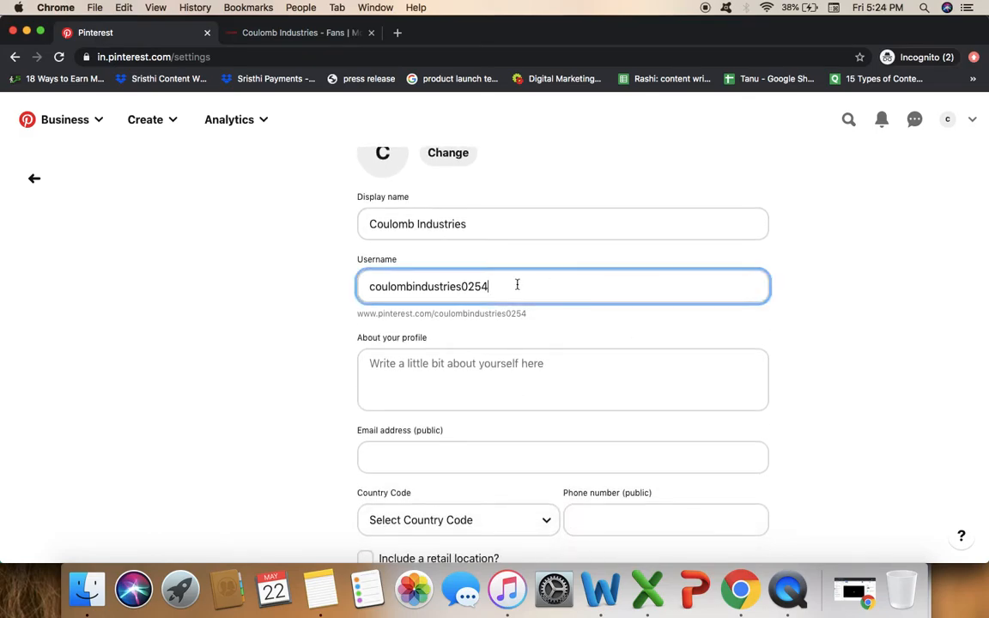
{"action": "key", "text": "BackSpace"}
{"action": "key", "text": "BackSpace"}
{"action": "left_click", "coordinate": [832, 339]}
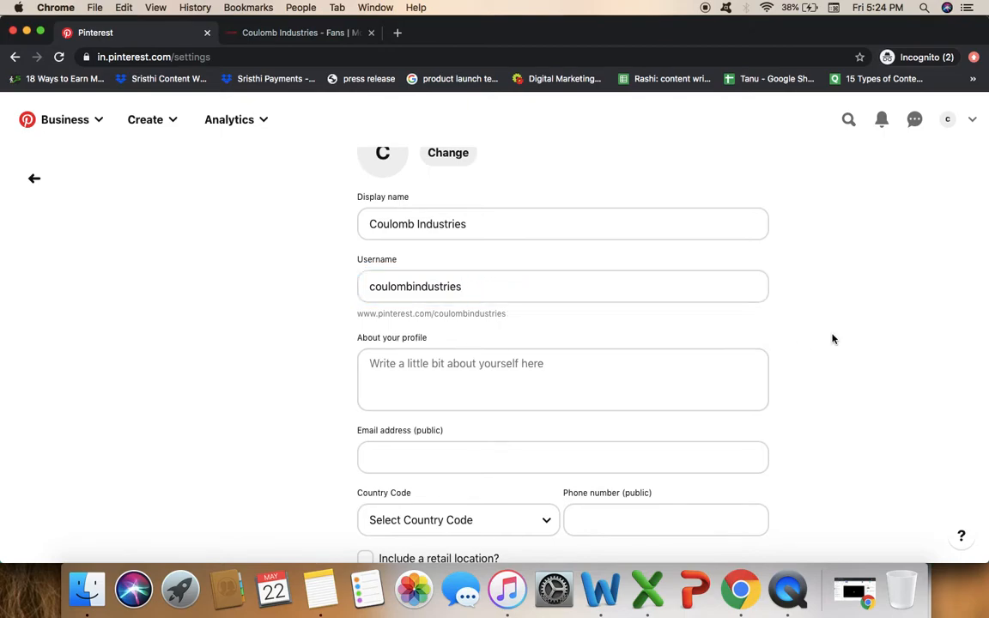
Start the bio 'We are the leading manufacturers of lights and fans.'.
{"action": "left_click", "coordinate": [502, 355]}
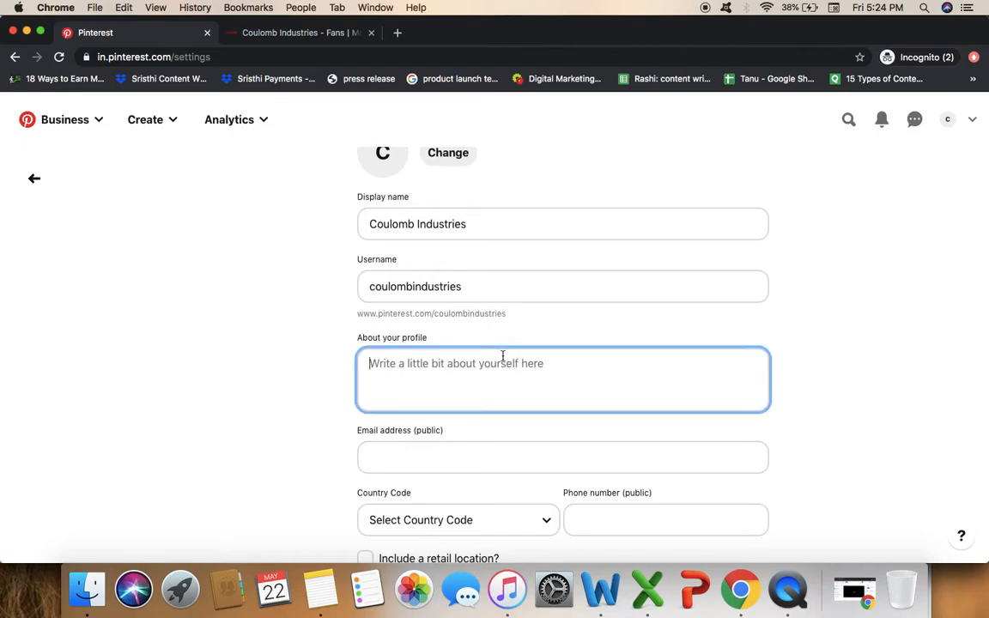
{"action": "scroll", "coordinate": [565, 384], "scroll_direction": "down", "scroll_amount": 2}
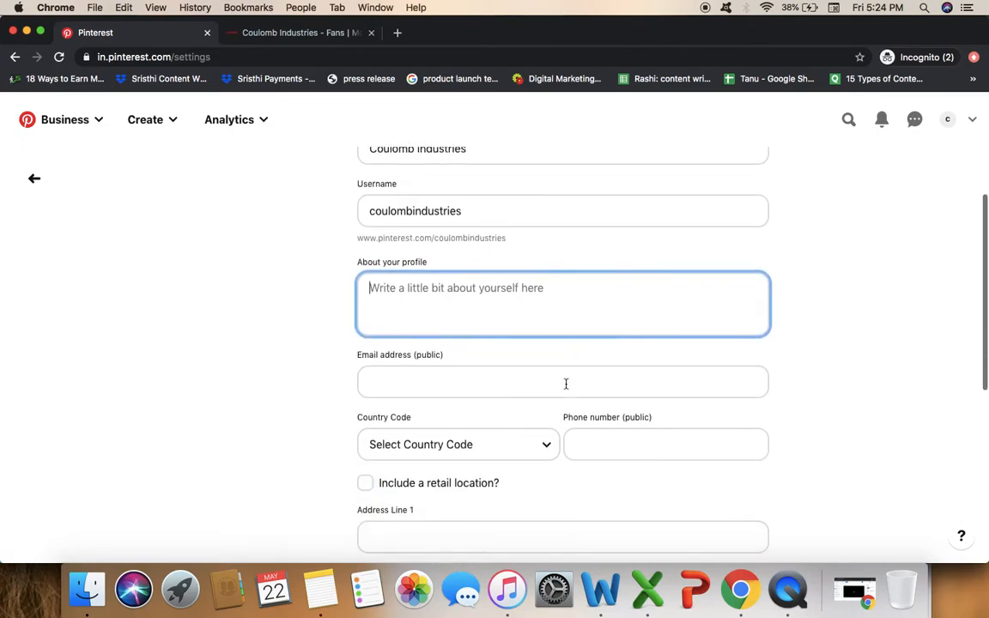
{"action": "type", "text": "We ar"}
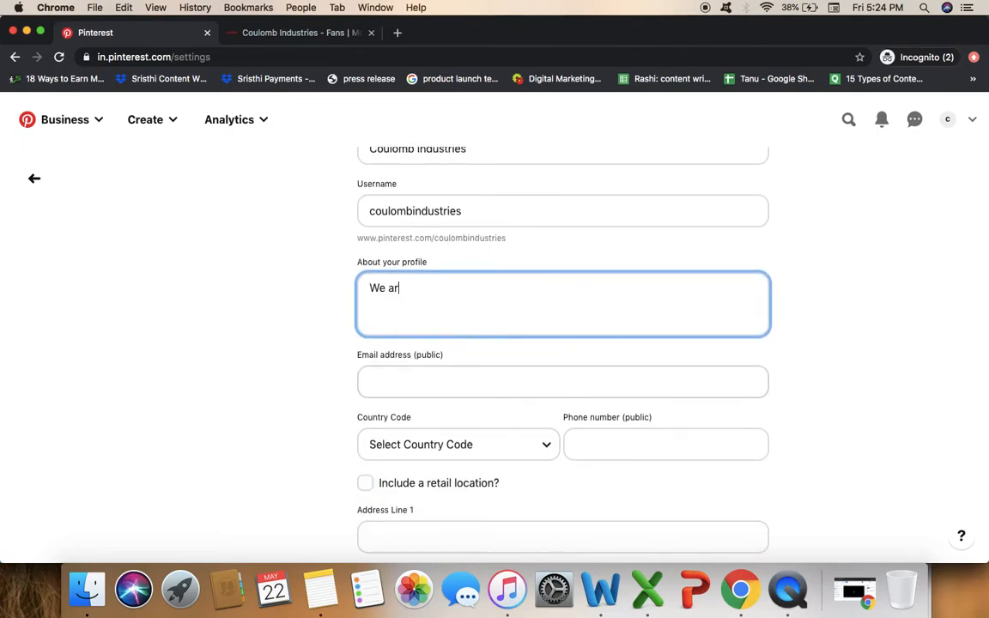
{"action": "type", "text": "e the leading manufacturers of lights and fans."}
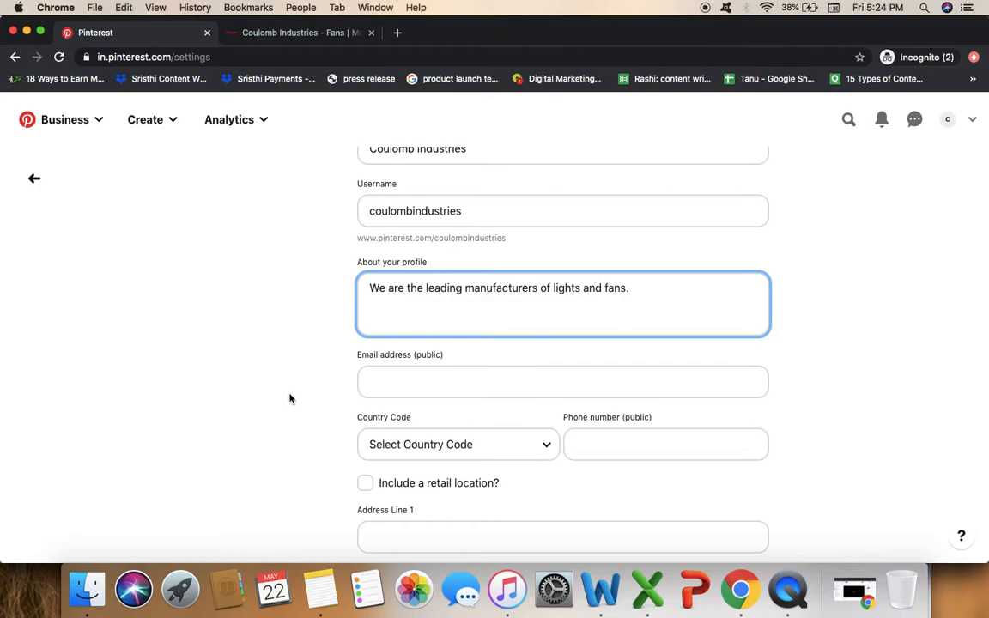
Enter the company's public e-mail and set the country code to India (+91).
{"action": "left_click", "coordinate": [420, 378]}
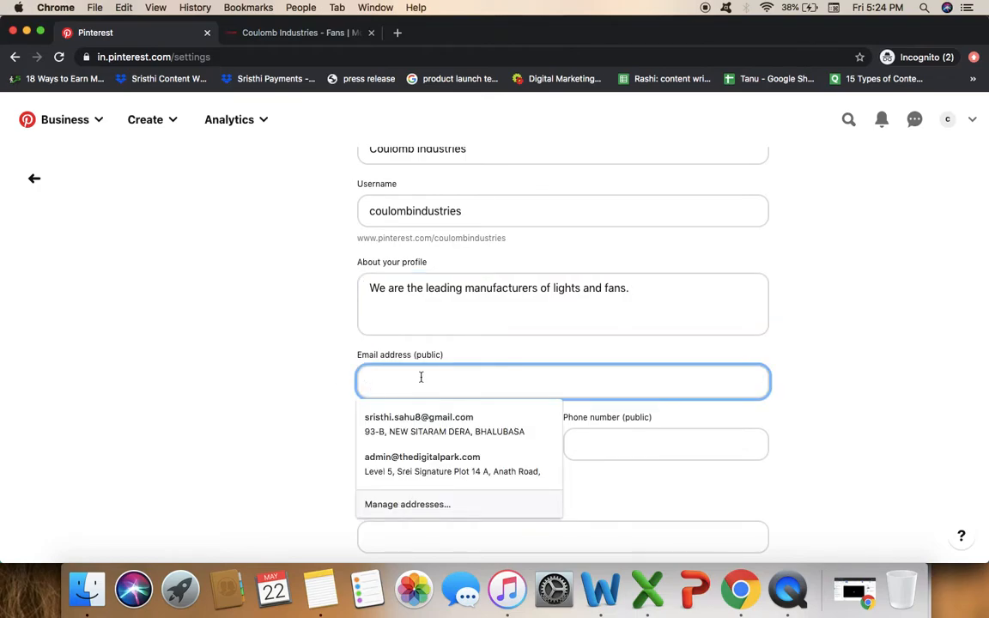
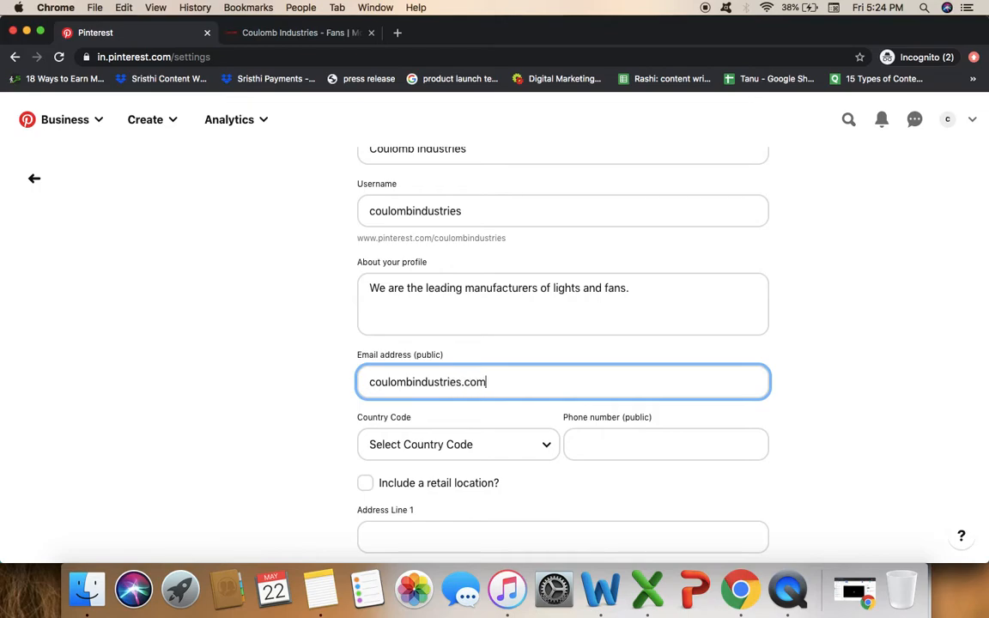
{"action": "left_click", "coordinate": [499, 448]}
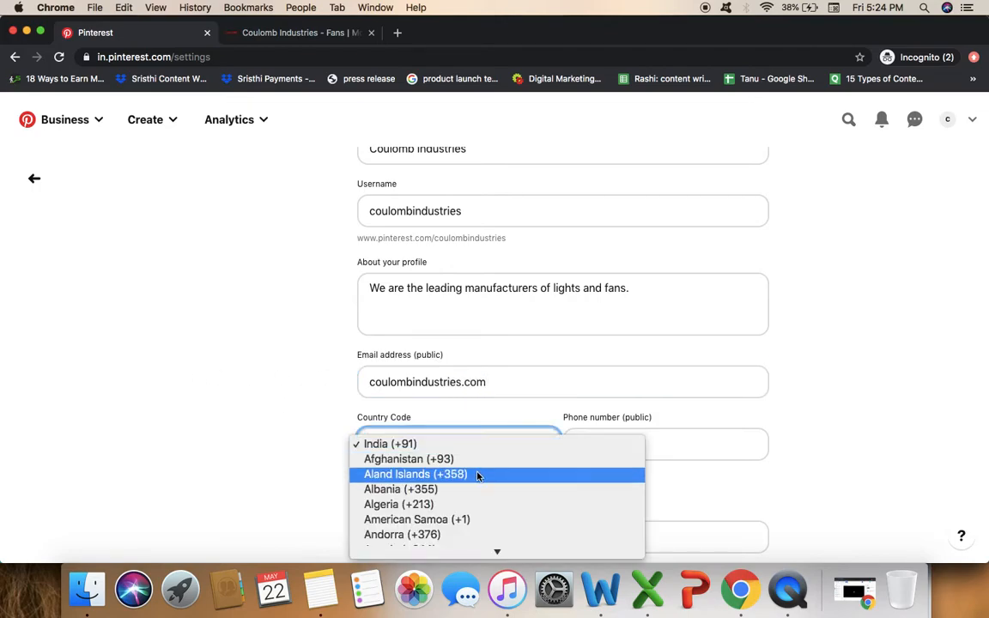
{"action": "scroll", "coordinate": [478, 476], "scroll_direction": "down", "scroll_amount": 15}
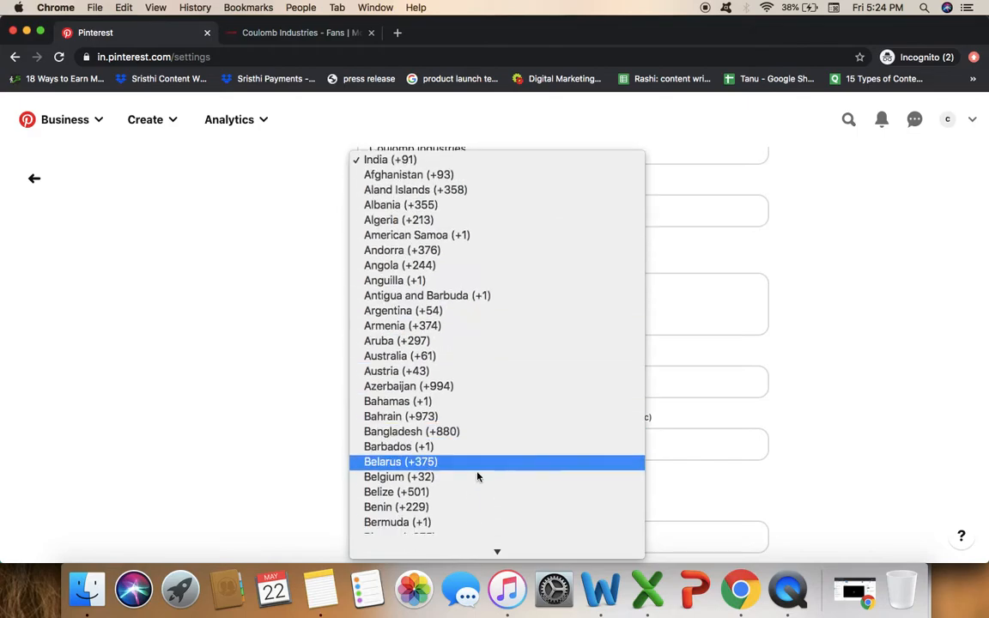
{"action": "scroll", "coordinate": [478, 476], "scroll_direction": "up", "scroll_amount": 15}
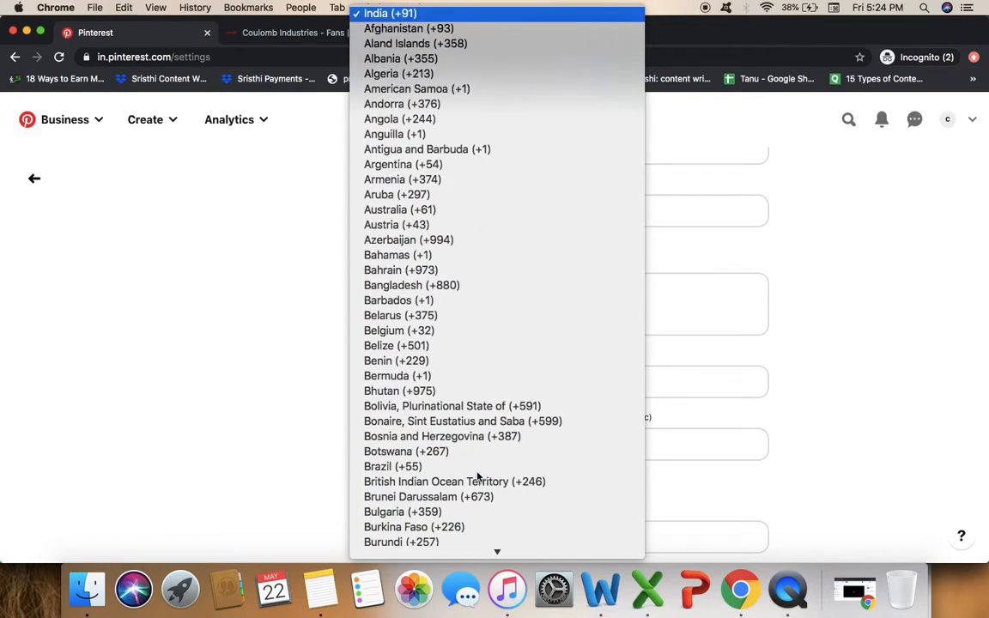
{"action": "left_click", "coordinate": [435, 23]}
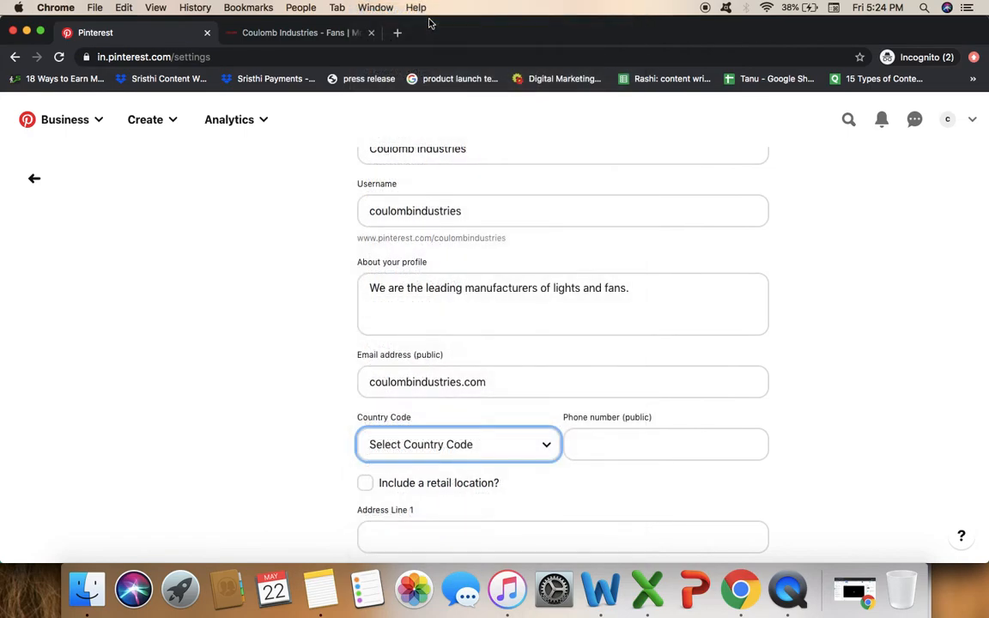
{"action": "left_click", "coordinate": [639, 453]}
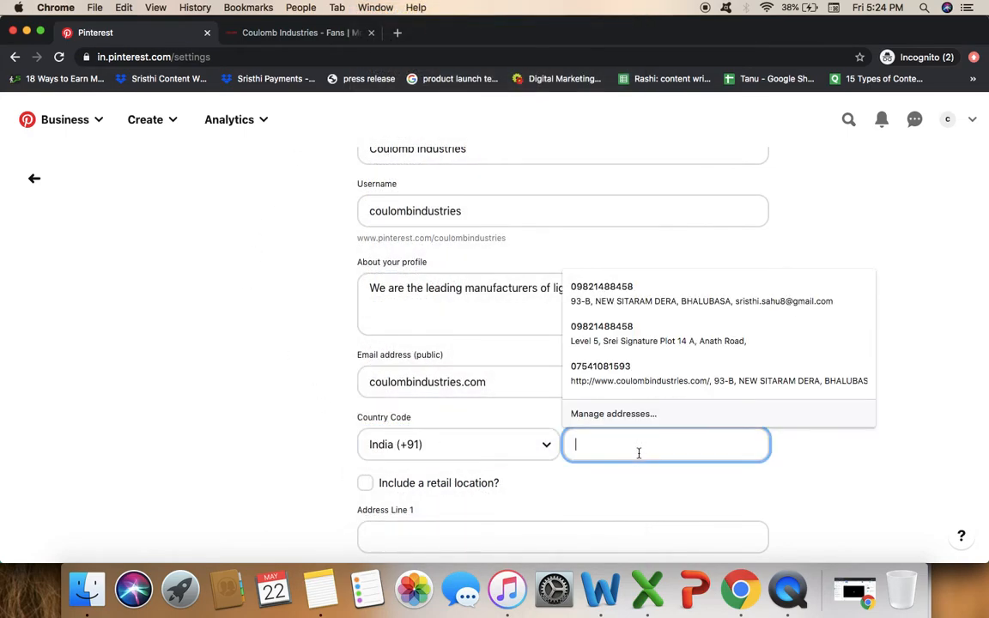
{"action": "scroll", "coordinate": [640, 453], "scroll_direction": "down", "scroll_amount": 5}
{"action": "left_click", "coordinate": [228, 355]}
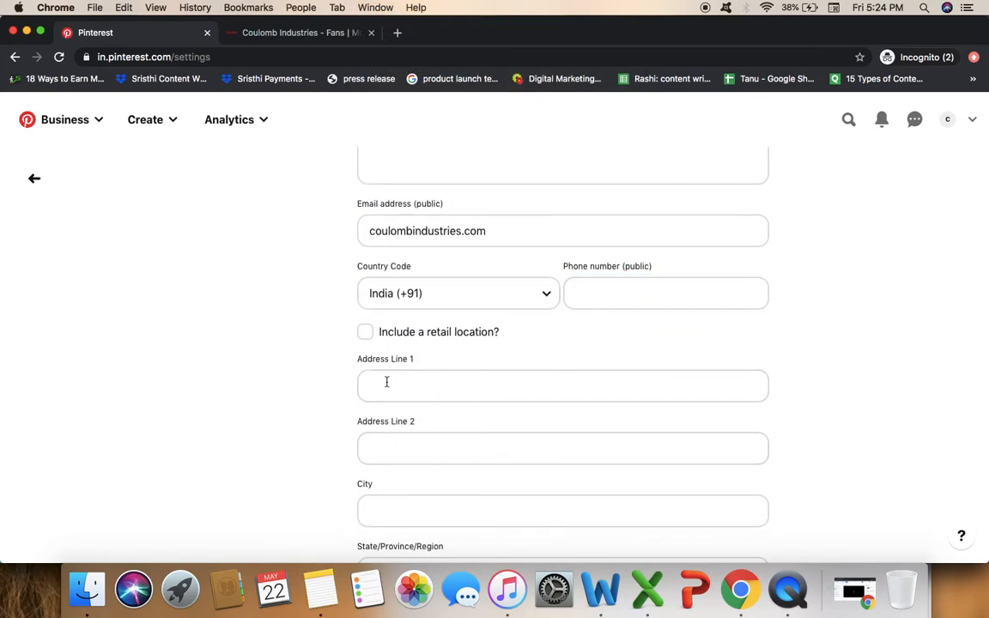
{"action": "scroll", "coordinate": [506, 378], "scroll_direction": "down", "scroll_amount": 6}
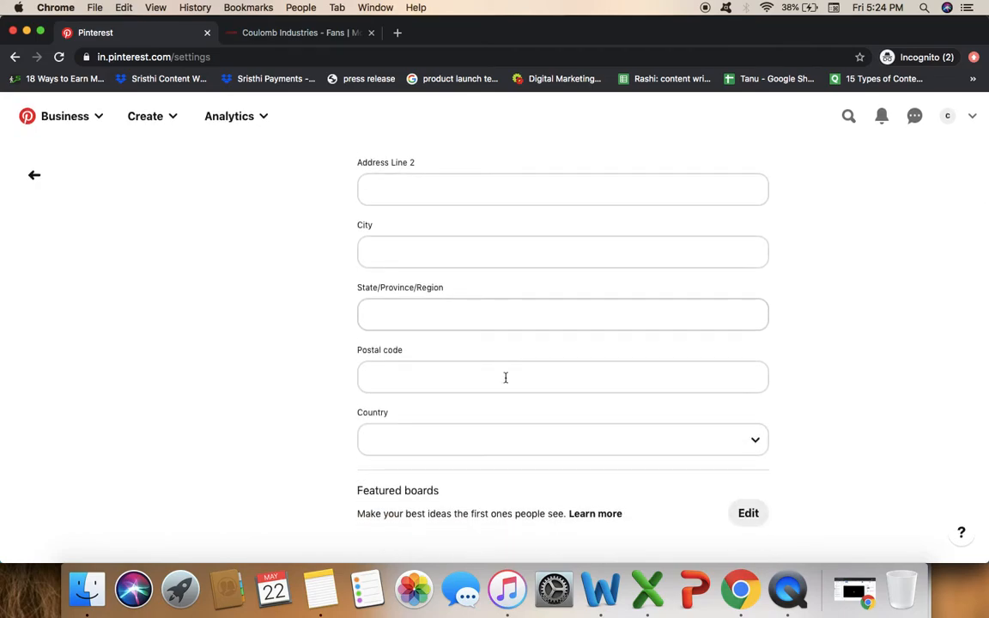
{"action": "scroll", "coordinate": [642, 300], "scroll_direction": "up", "scroll_amount": 10}
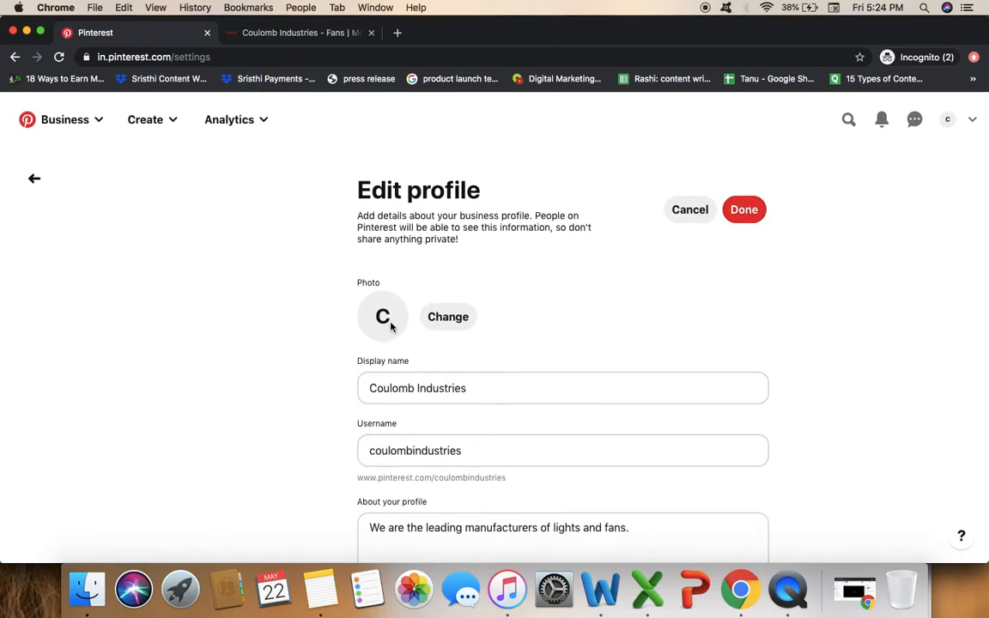
{"action": "left_click", "coordinate": [746, 217]}
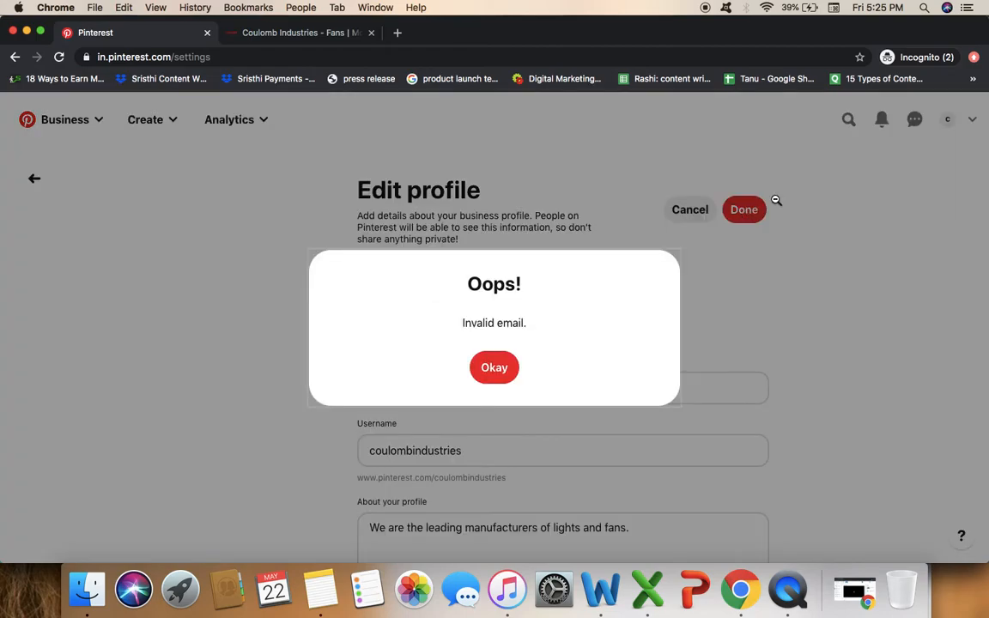
{"action": "left_click", "coordinate": [495, 369]}
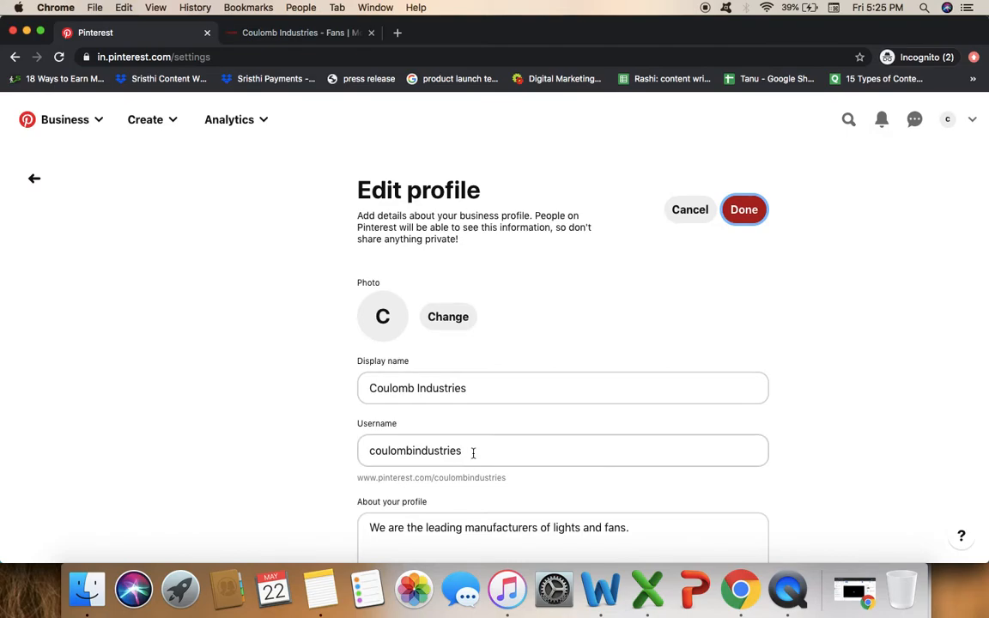
{"action": "scroll", "coordinate": [525, 515], "scroll_direction": "down", "scroll_amount": 5}
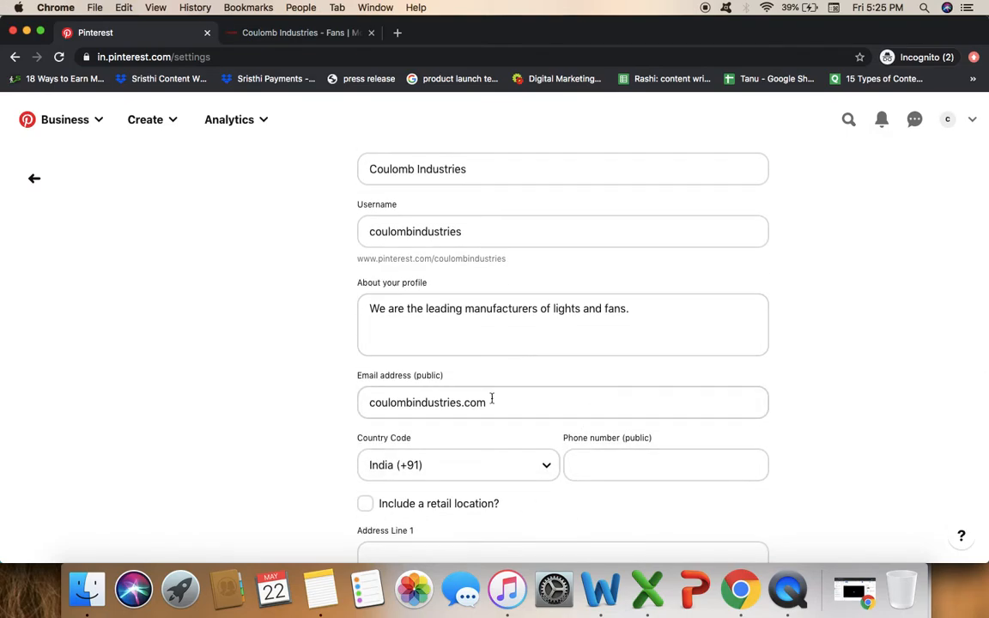
{"action": "left_click", "coordinate": [465, 403]}
{"action": "type", "text": "@gmail"}
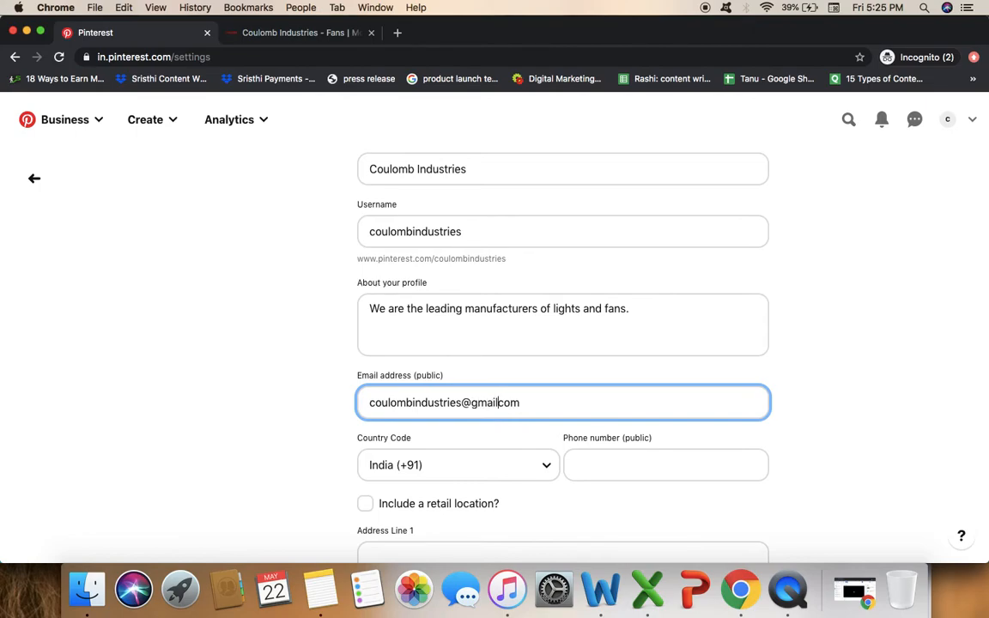
{"action": "scroll", "coordinate": [471, 320], "scroll_direction": "up", "scroll_amount": 5}
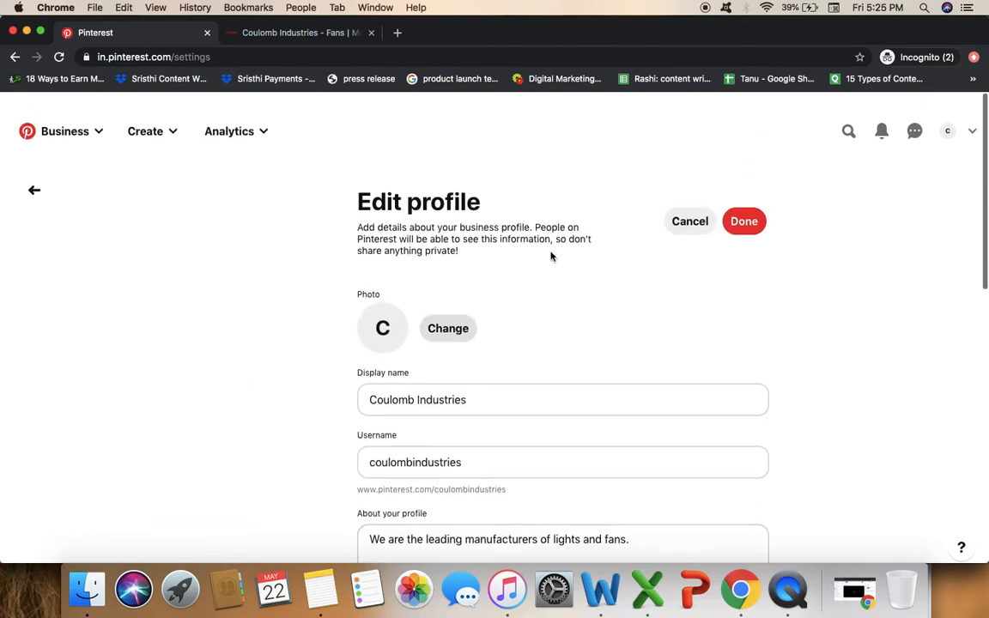
{"action": "left_click", "coordinate": [758, 211]}
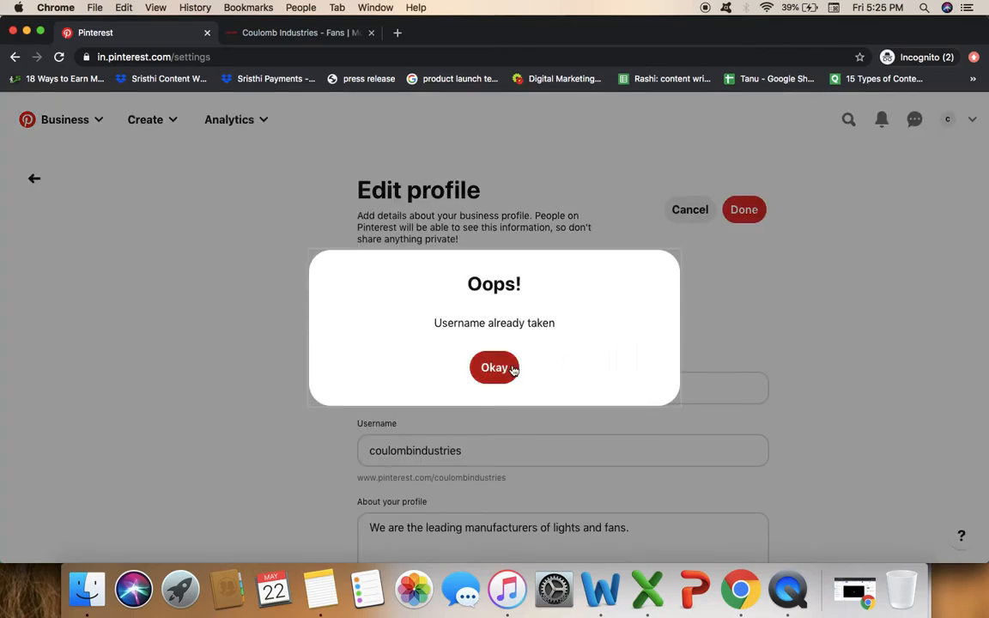
Dismiss the 'Username already taken' warning and change the username to 'coulombindustriesmumbai'.
{"action": "left_click", "coordinate": [510, 369]}
{"action": "scroll", "coordinate": [512, 369], "scroll_direction": "down", "scroll_amount": 3}
{"action": "left_click", "coordinate": [478, 323]}
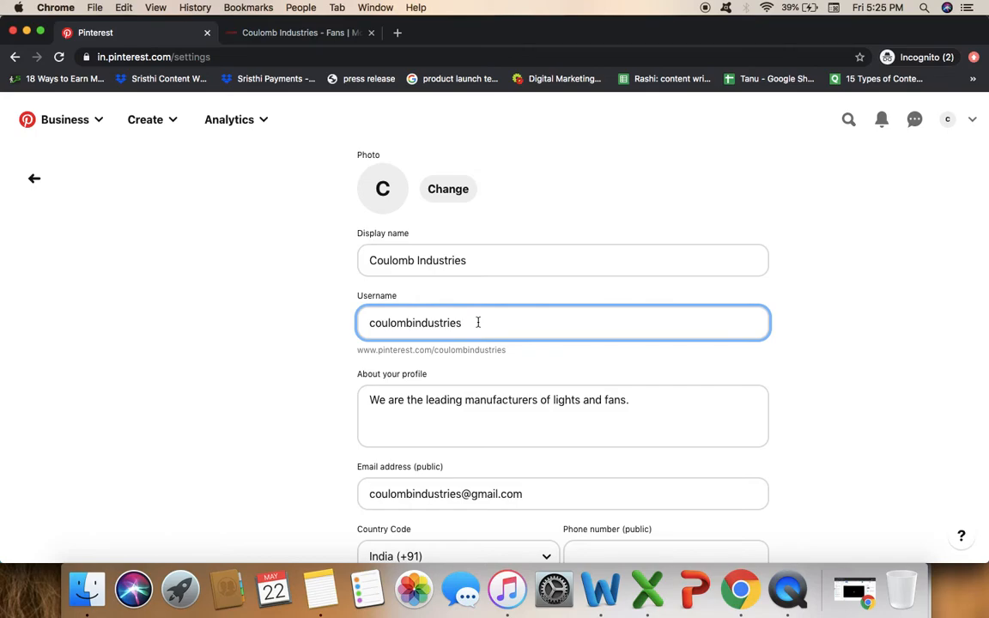
{"action": "type", "text": "mumbai"}
{"action": "left_click", "coordinate": [846, 345]}
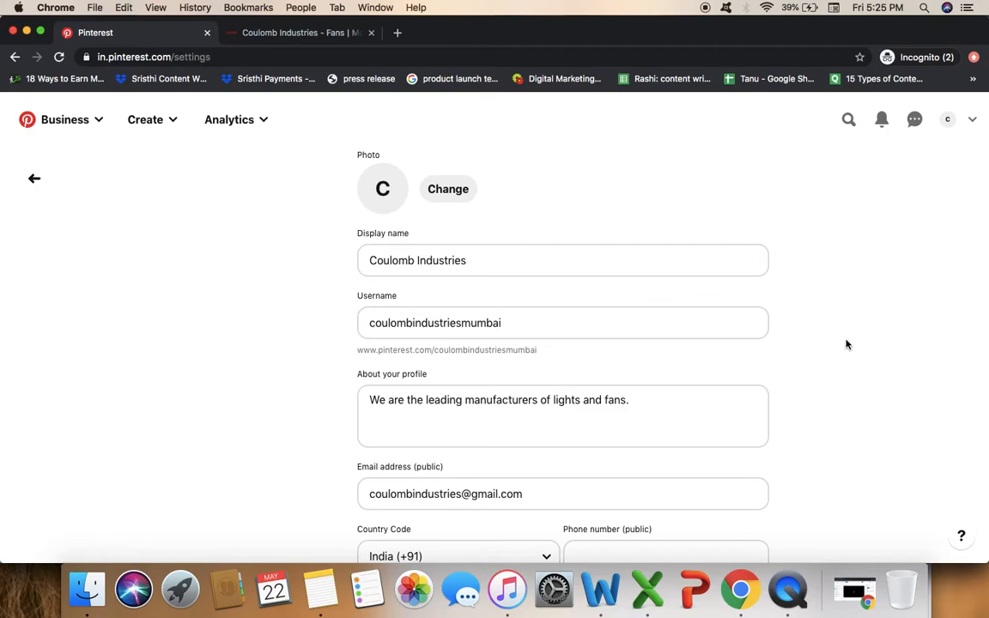
Save the business profile with the new username and confirm 'Profile saved!'.
{"action": "scroll", "coordinate": [653, 267], "scroll_direction": "up", "scroll_amount": 3}
{"action": "left_click", "coordinate": [750, 220]}
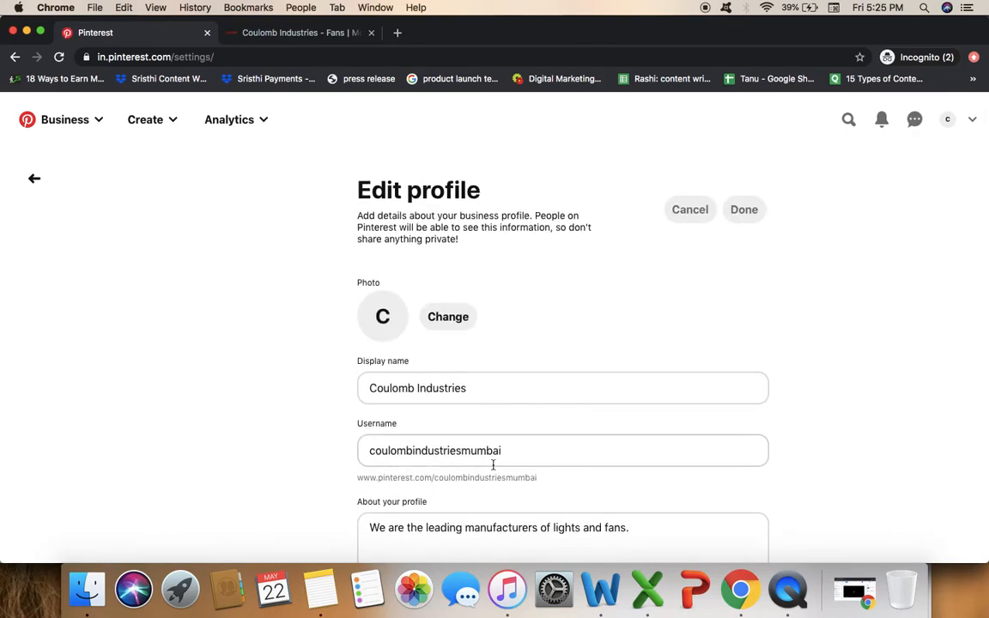
{"action": "scroll", "coordinate": [493, 464], "scroll_direction": "down", "scroll_amount": 3}
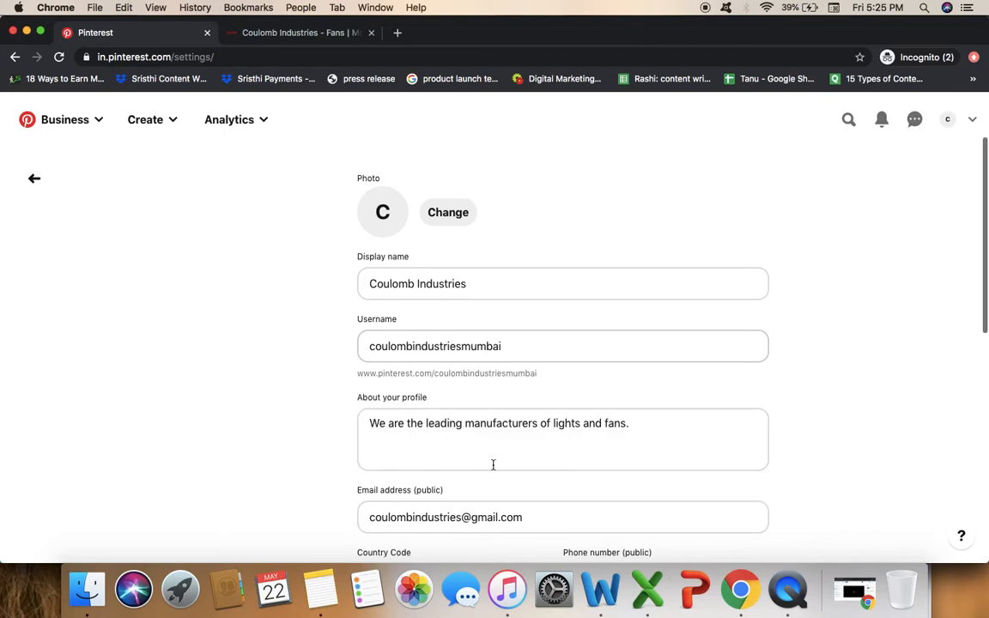
{"action": "scroll", "coordinate": [378, 258], "scroll_direction": "up", "scroll_amount": 3}
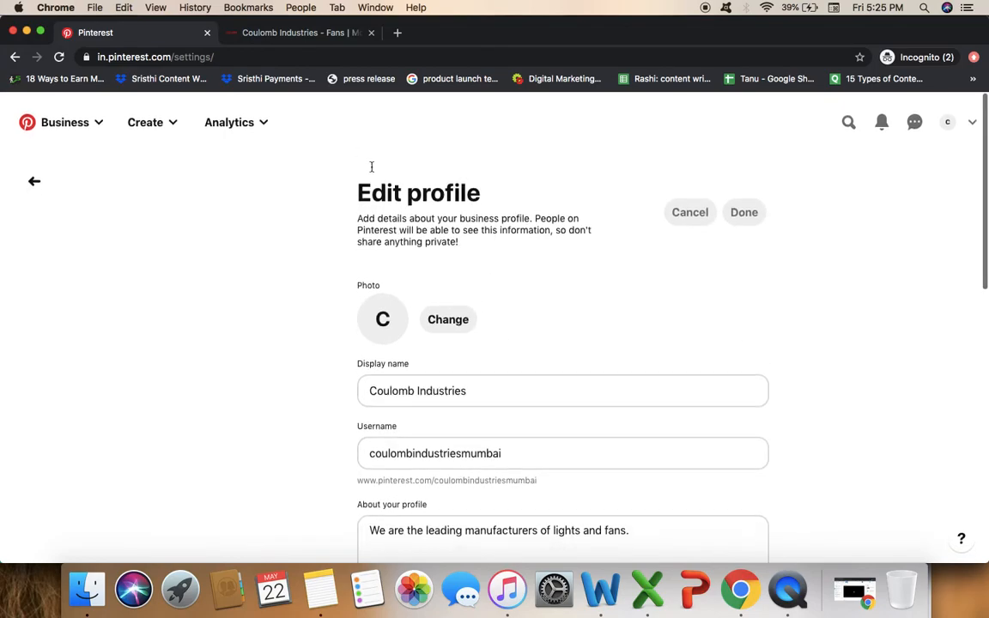
{"action": "left_click", "coordinate": [86, 126]}
Open the Coulomb Industries Business hub and review its stats: 0 monthly viewers, followers and impressions.
{"action": "left_click", "coordinate": [87, 160]}
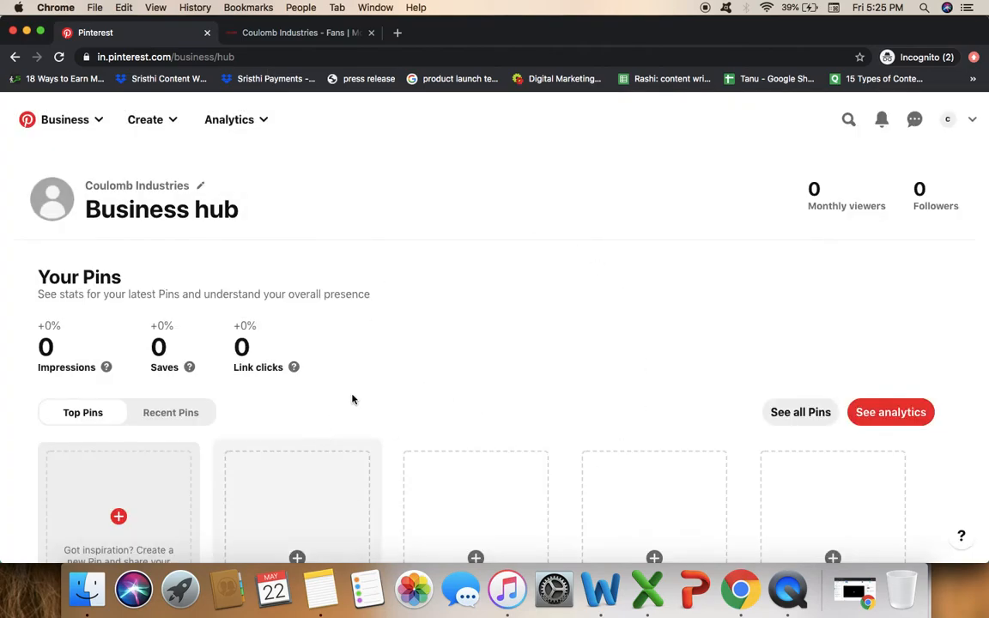
{"action": "scroll", "coordinate": [649, 415], "scroll_direction": "down", "scroll_amount": 1}
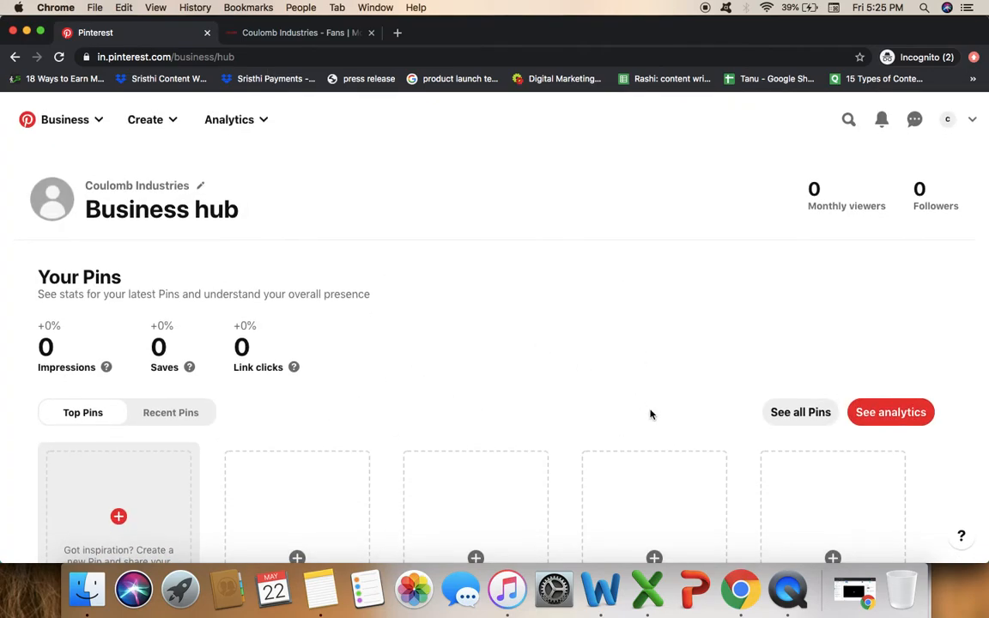
{"action": "scroll", "coordinate": [650, 414], "scroll_direction": "down", "scroll_amount": 10}
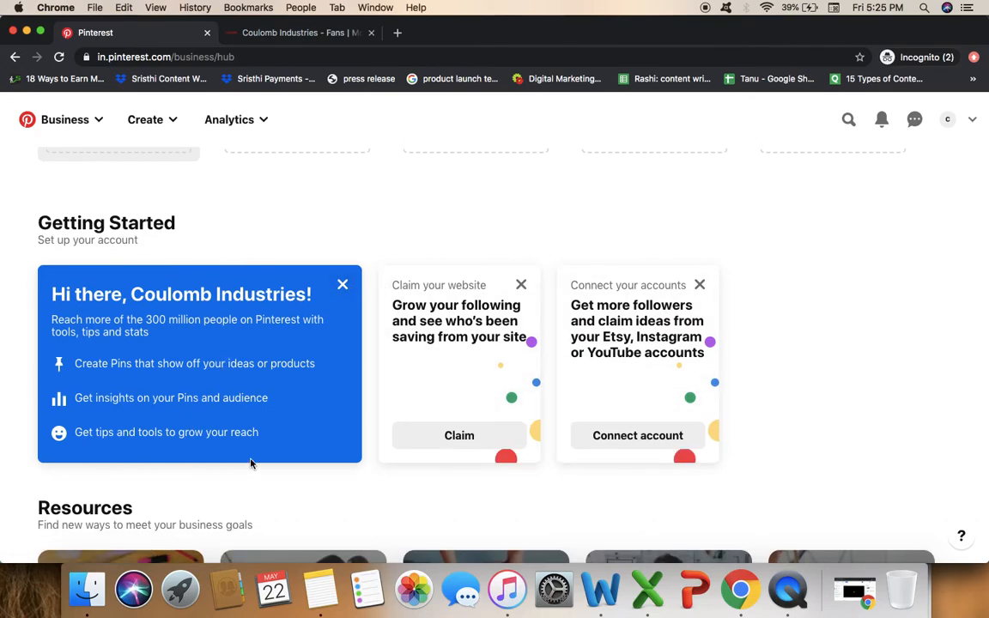
{"action": "scroll", "coordinate": [250, 464], "scroll_direction": "up", "scroll_amount": 10}
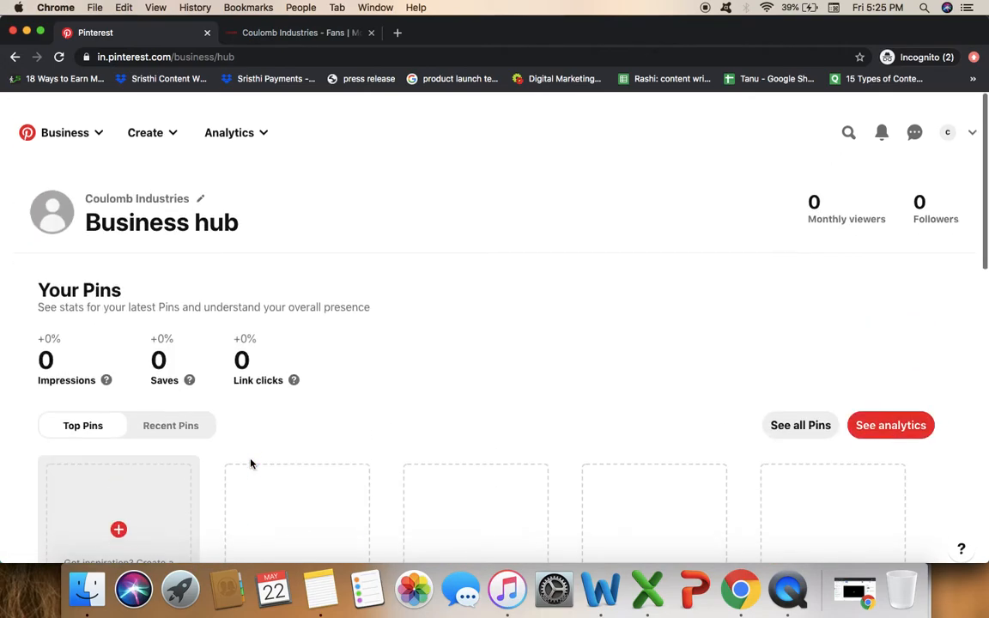
{"action": "left_click", "coordinate": [241, 131]}
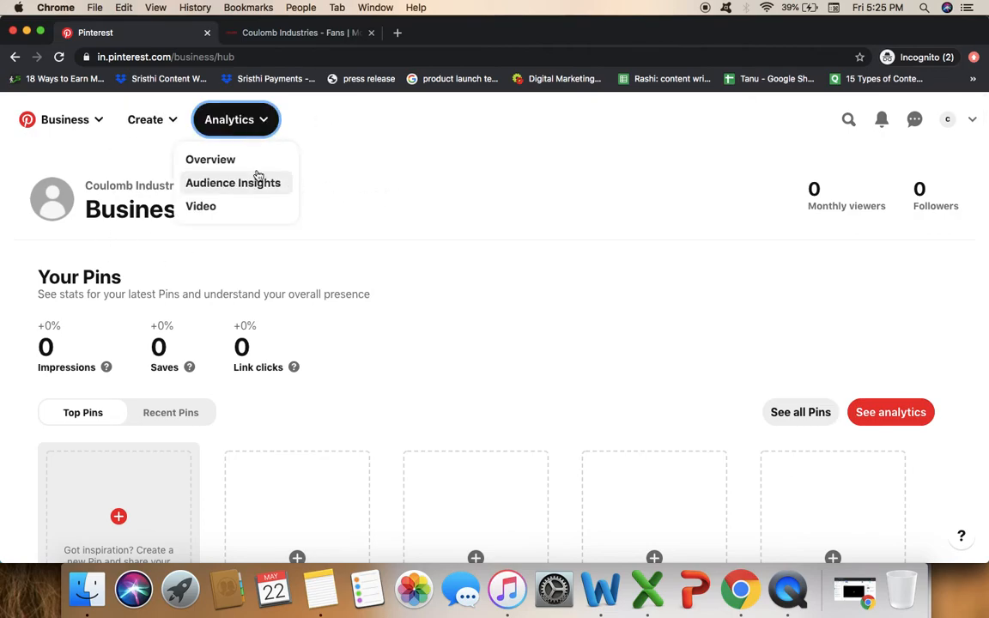
View the Analytics overview for 4/21/2020 – 5/20/2020, then go to the business profile page.
{"action": "left_click", "coordinate": [221, 165]}
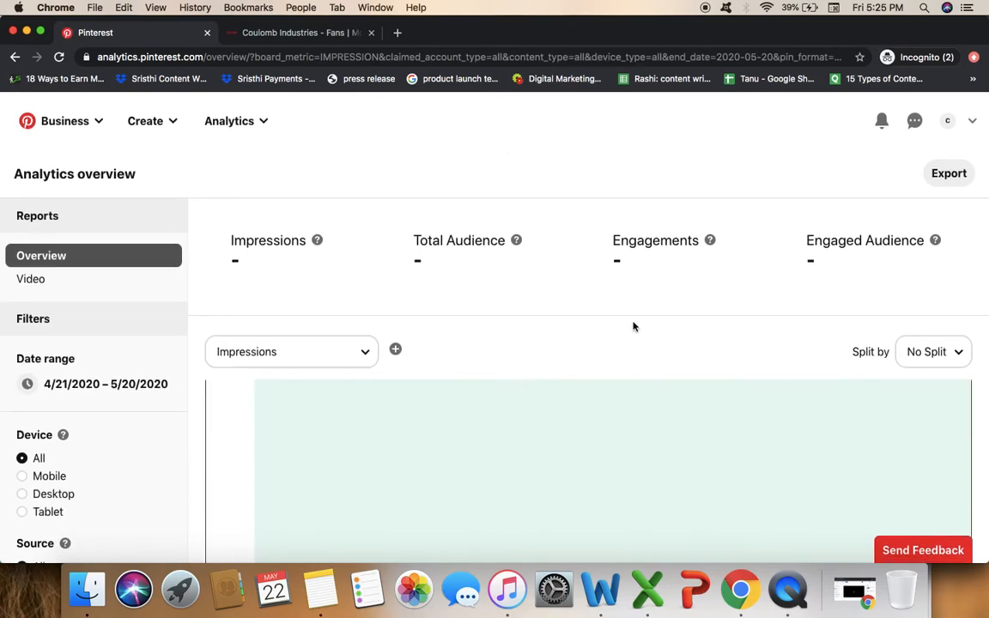
{"action": "left_click", "coordinate": [947, 122]}
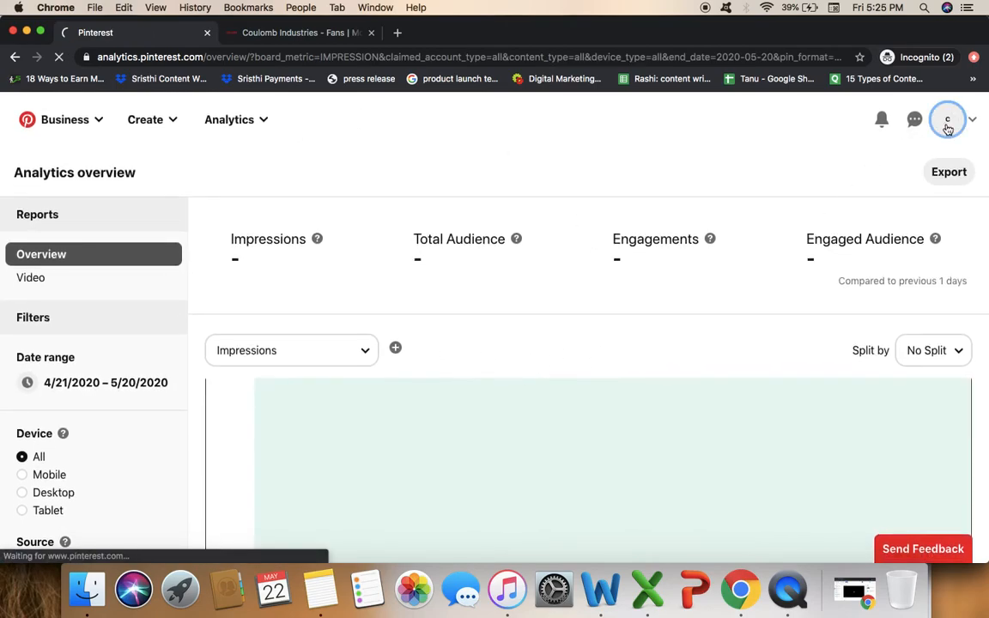